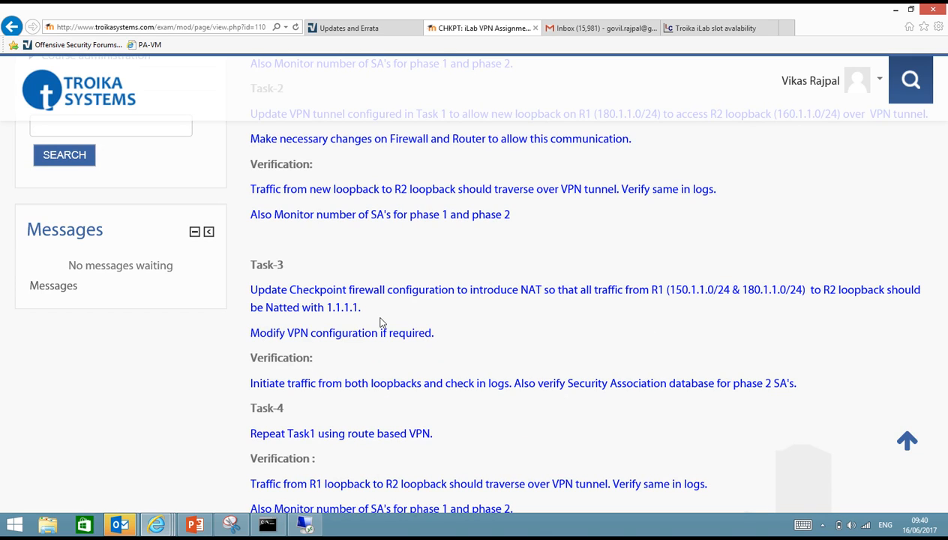
# Step: Switch to SmartDashboard in the remote session, dismiss the finished policy installation, and add two empty rules to the NAT rulebase
pyautogui.click(304, 524)
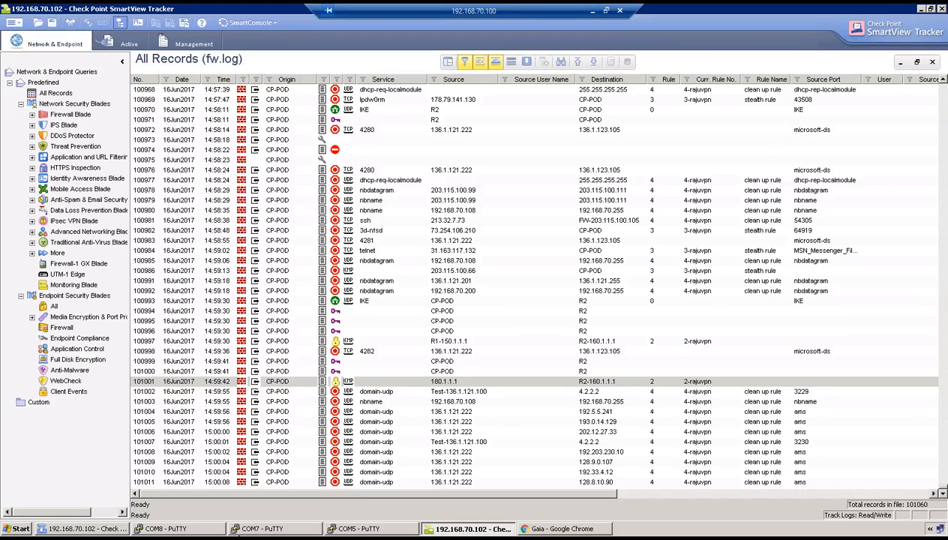
pyautogui.click(112, 527)
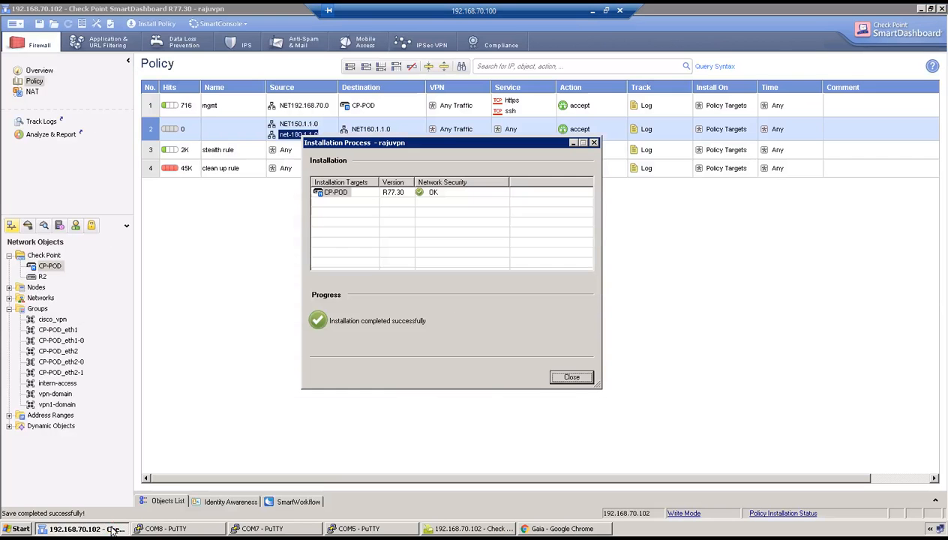
pyautogui.click(571, 381)
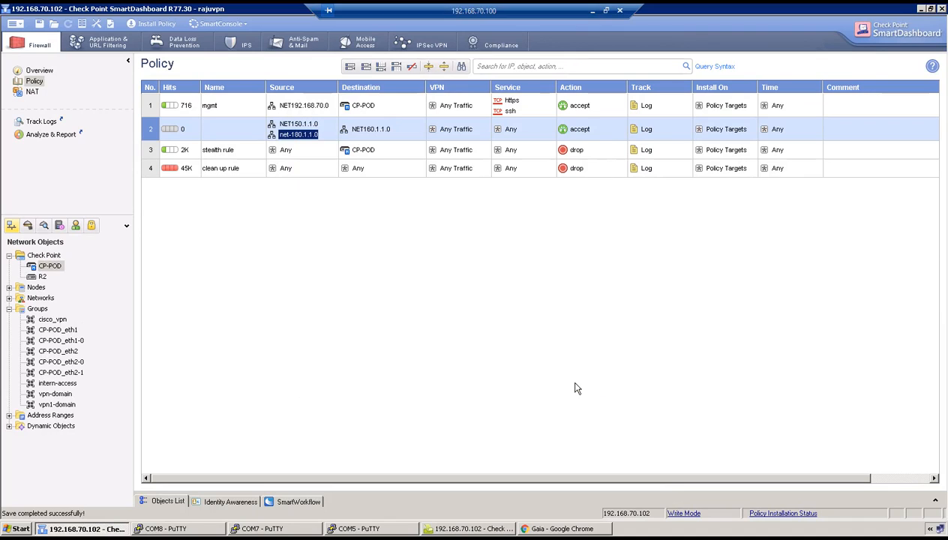
pyautogui.click(31, 91)
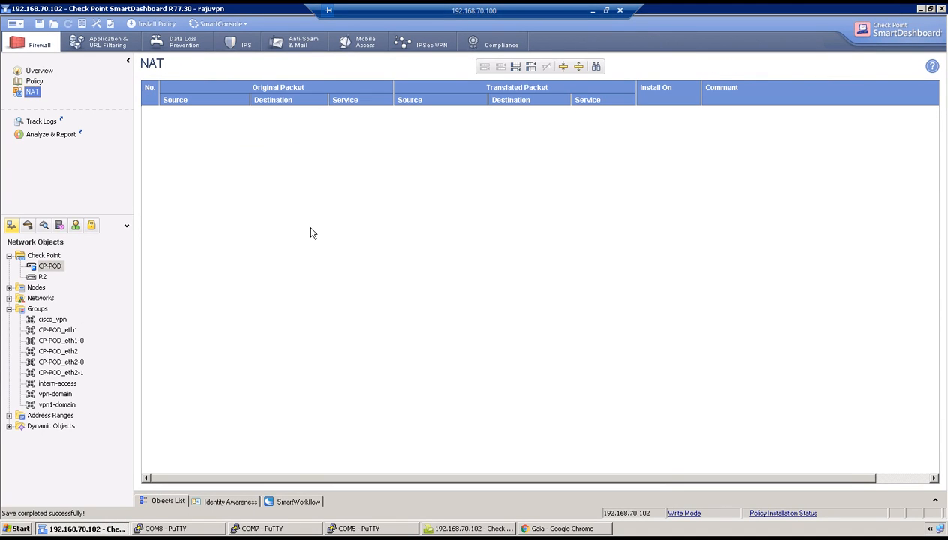
pyautogui.click(529, 67)
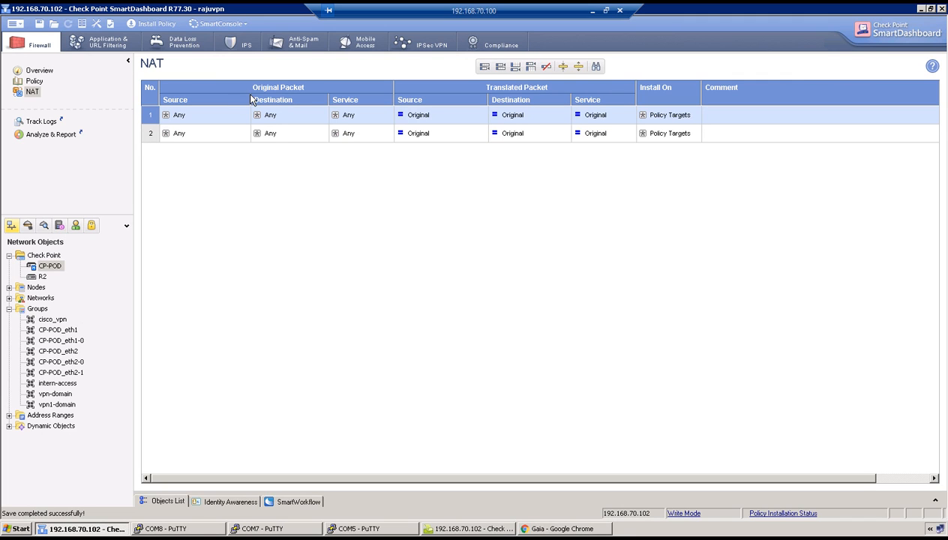
# Step: Set the original packet source to NET150.1.1.0 in NAT rule 1 and net-180.1.1.0 in NAT rule 2
pyautogui.click(242, 115)
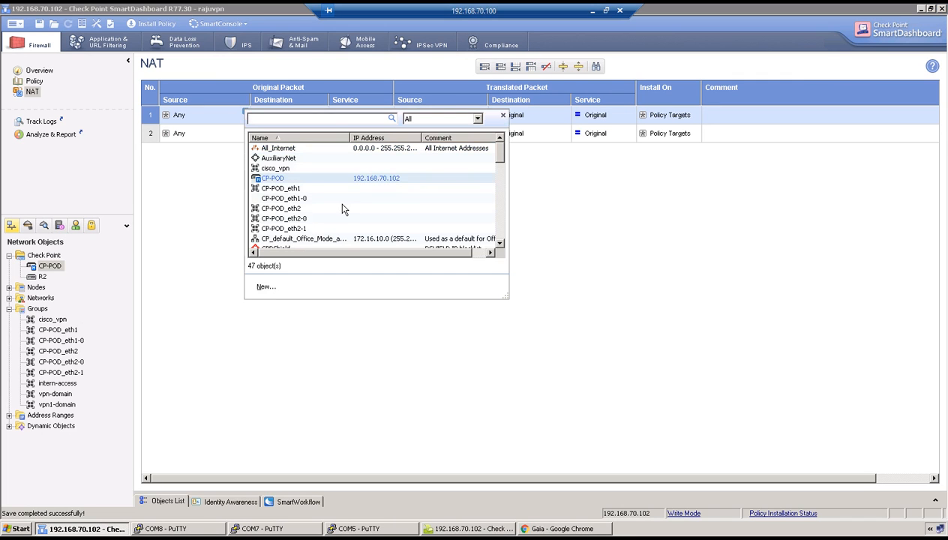
pyautogui.scroll(-7, 342, 207)
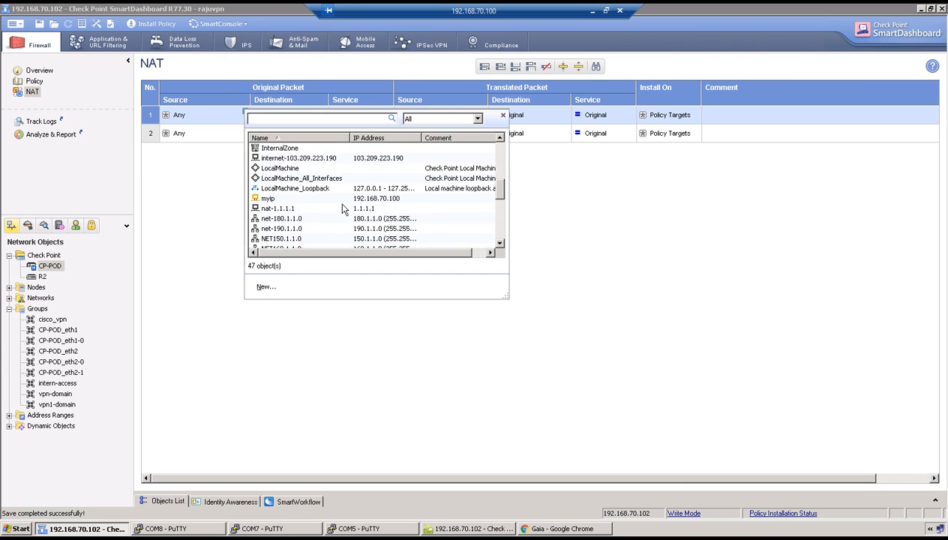
pyautogui.doubleClick(299, 238)
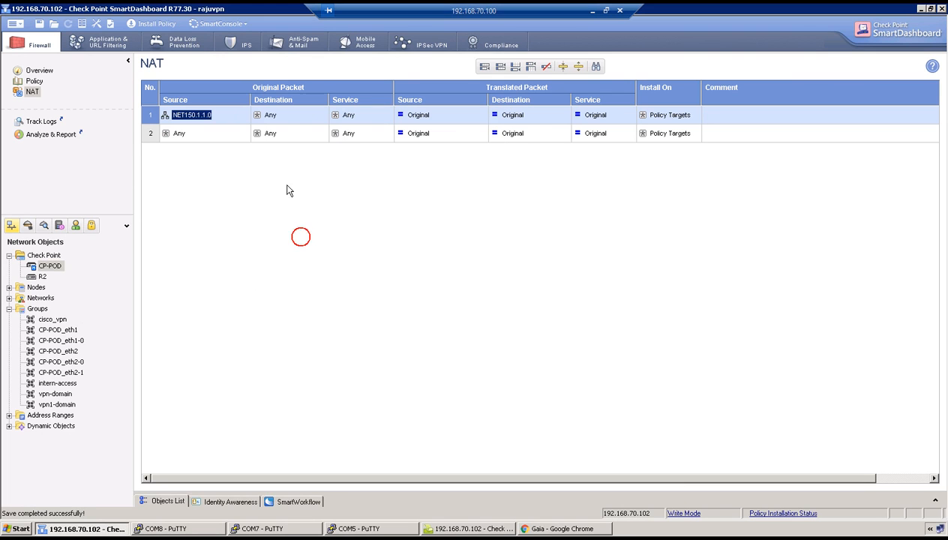
pyautogui.click(245, 131)
pyautogui.scroll(-5, 337, 234)
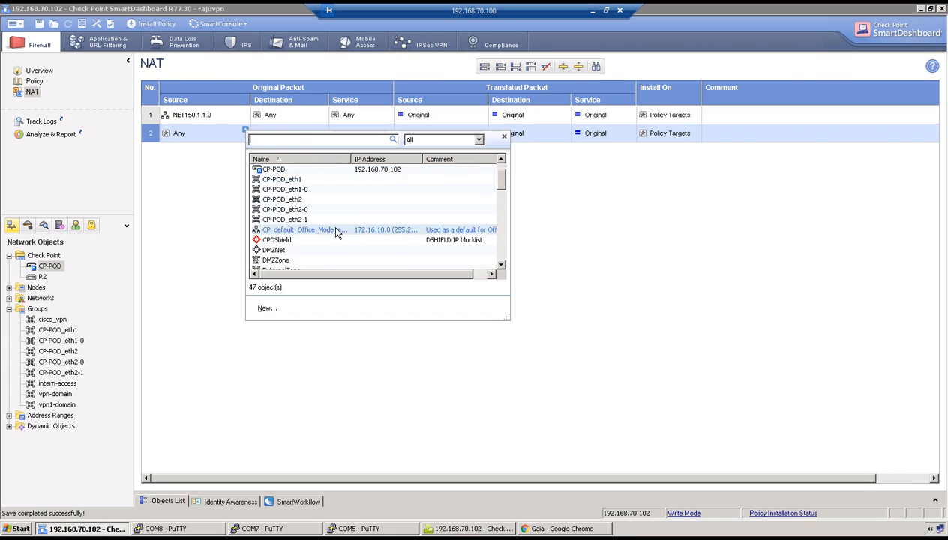
pyautogui.scroll(-2, 337, 233)
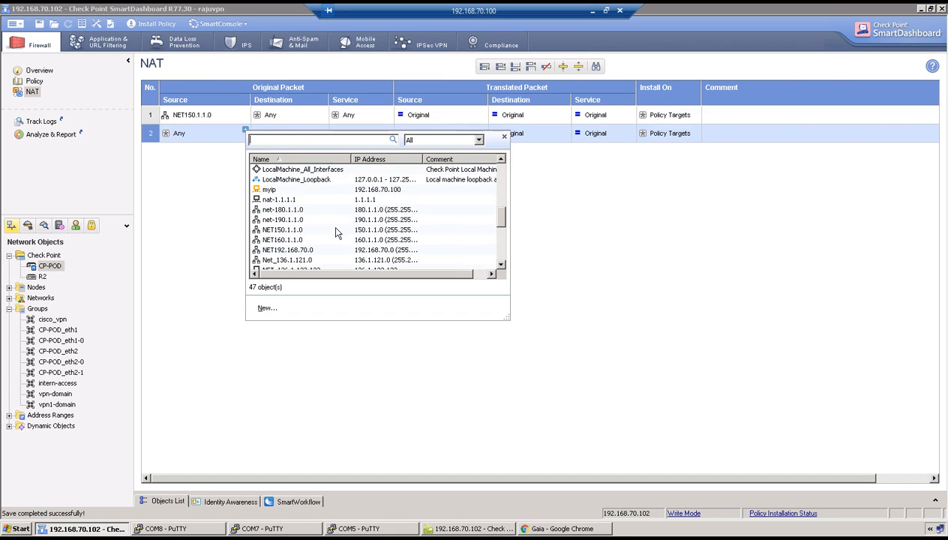
pyautogui.doubleClick(297, 210)
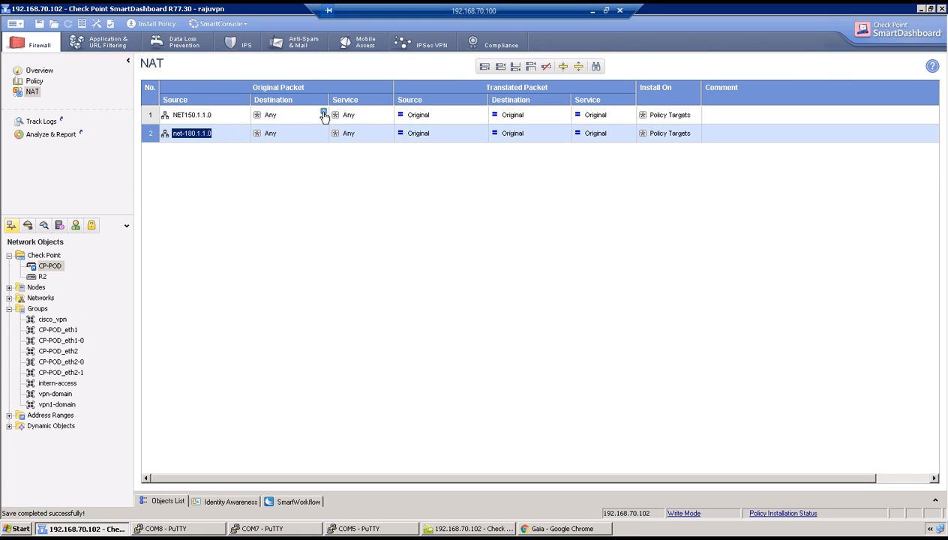
# Step: Set the original packet destination to NET160.1.1.0 in NAT rules 1 and 2
pyautogui.click(323, 112)
pyautogui.scroll(-6, 405, 225)
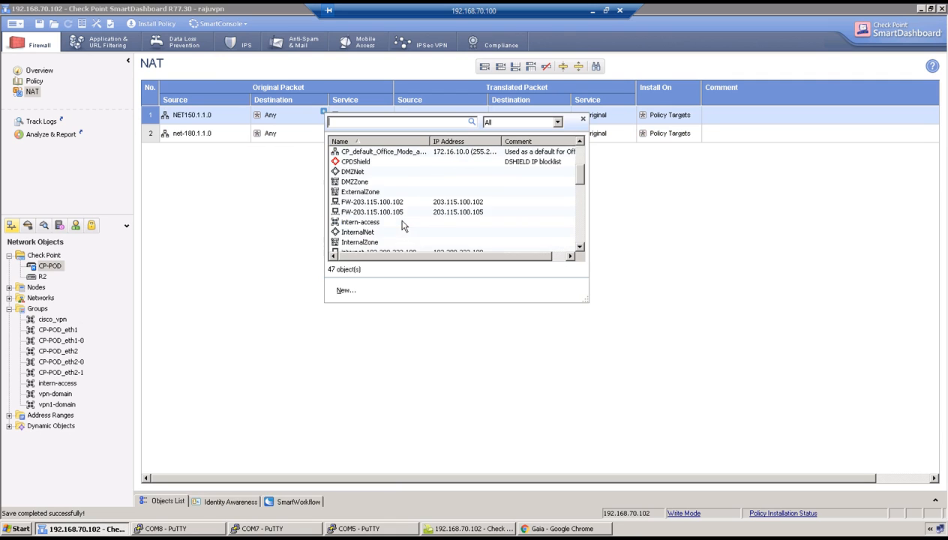
pyautogui.scroll(-1, 403, 225)
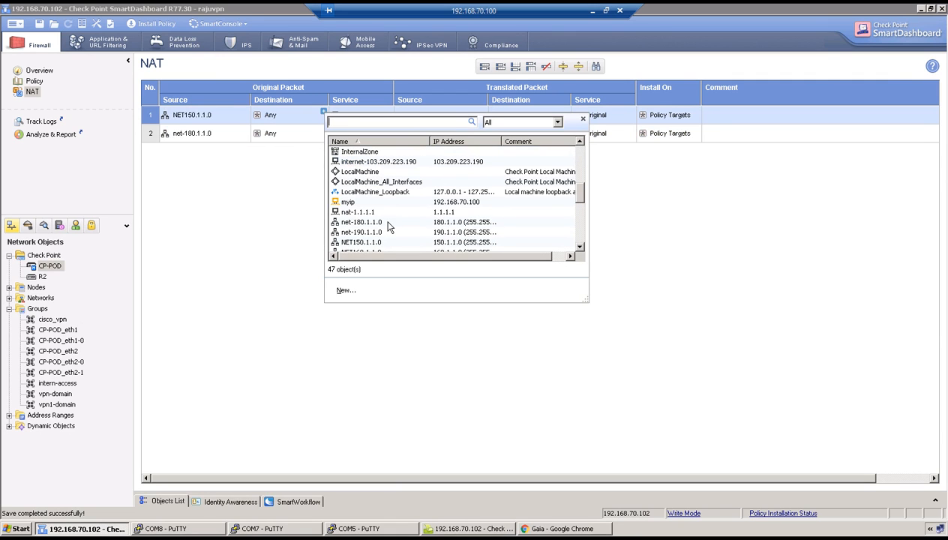
pyautogui.scroll(-1, 378, 243)
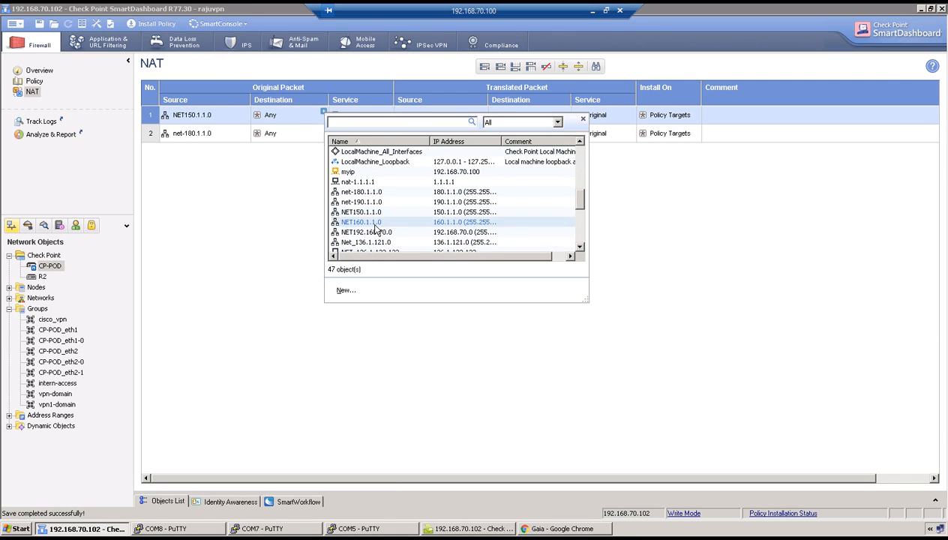
pyautogui.click(371, 222)
pyautogui.moveTo(281, 123); pyautogui.dragTo(277, 138)
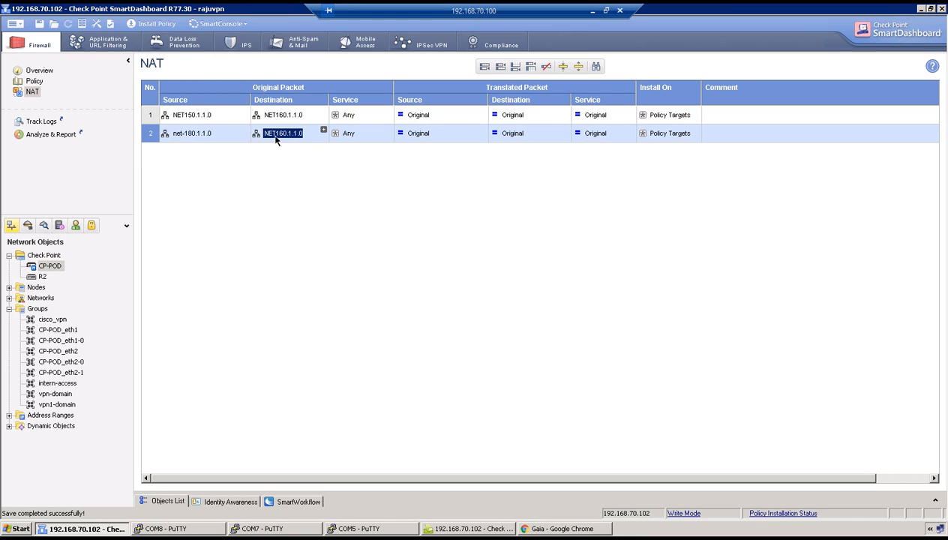
# Step: Set the translated source of both NAT rules to nat-1.1.1.1 using the Hide method
pyautogui.rightClick(418, 118)
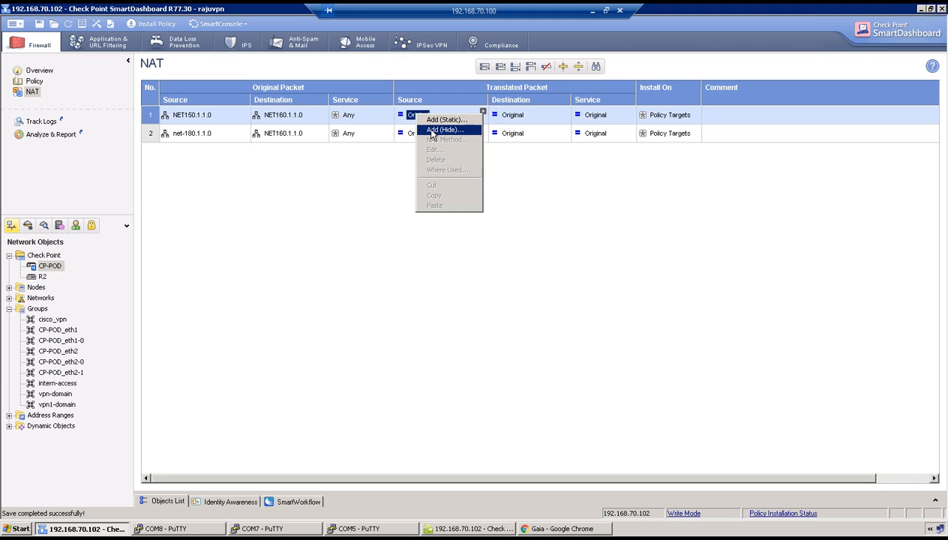
pyautogui.click(433, 130)
pyautogui.scroll(-1, 452, 263)
pyautogui.scroll(-5, 452, 263)
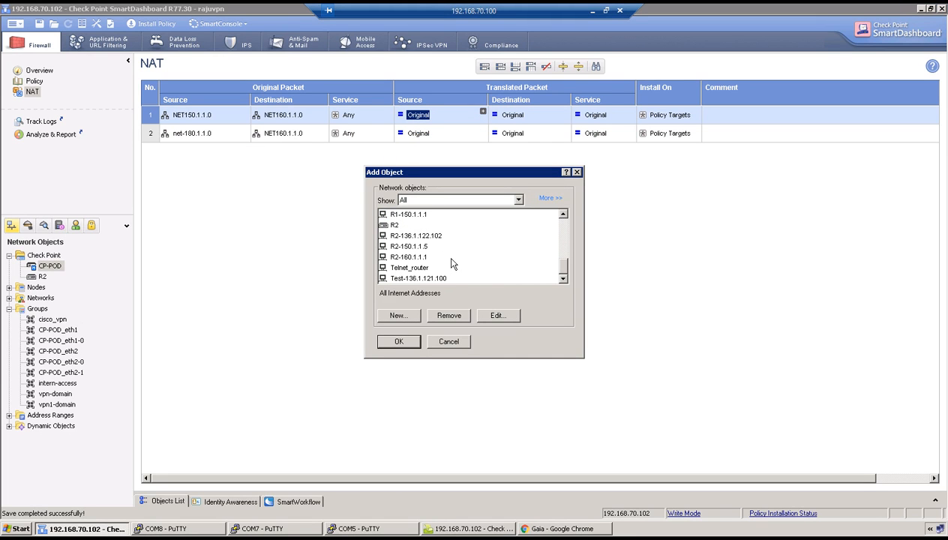
pyautogui.scroll(5, 452, 263)
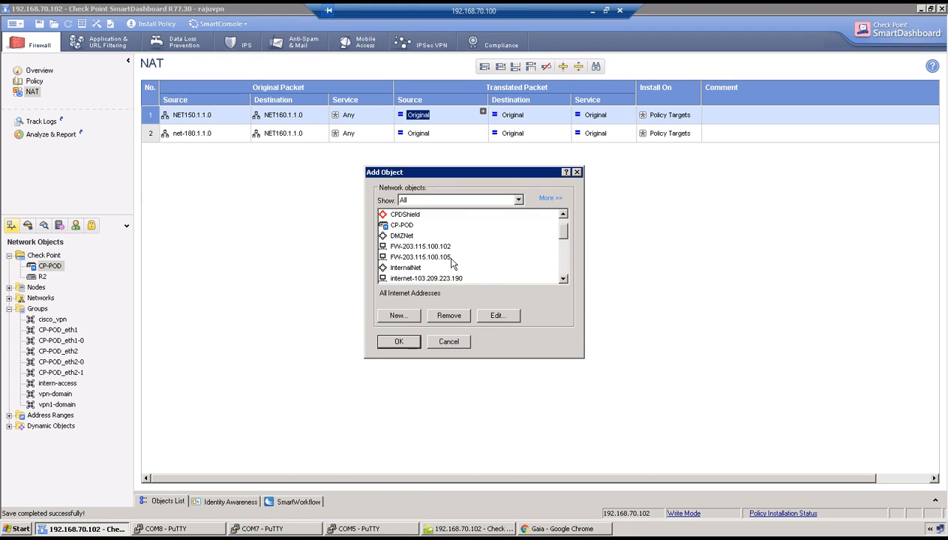
pyautogui.scroll(1, 452, 262)
pyautogui.scroll(-3, 452, 263)
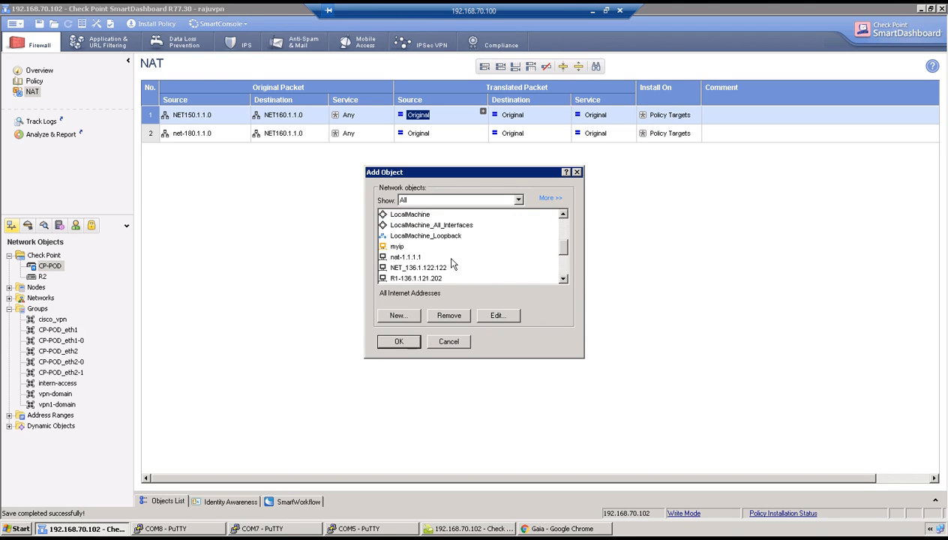
pyautogui.click(410, 256)
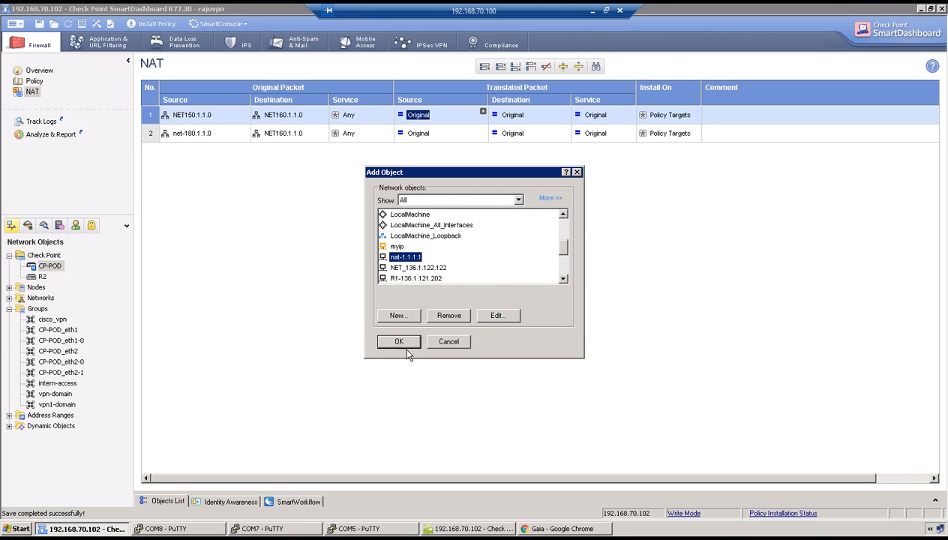
pyautogui.click(402, 342)
pyautogui.moveTo(423, 116); pyautogui.dragTo(426, 135)
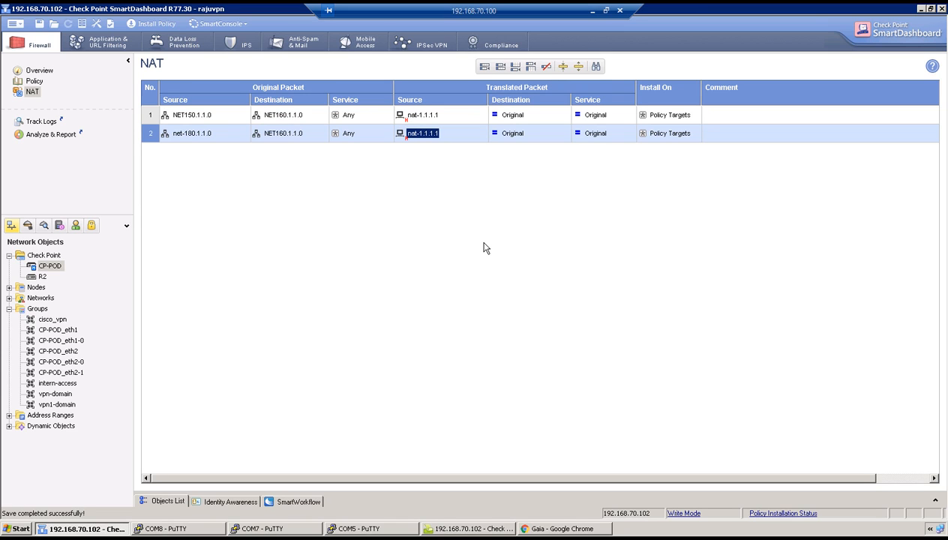
# Step: Show the firewall policy rules, reconnect the admin profile in Array SSL VPN, and return to the remote SmartDashboard session
pyautogui.click(34, 82)
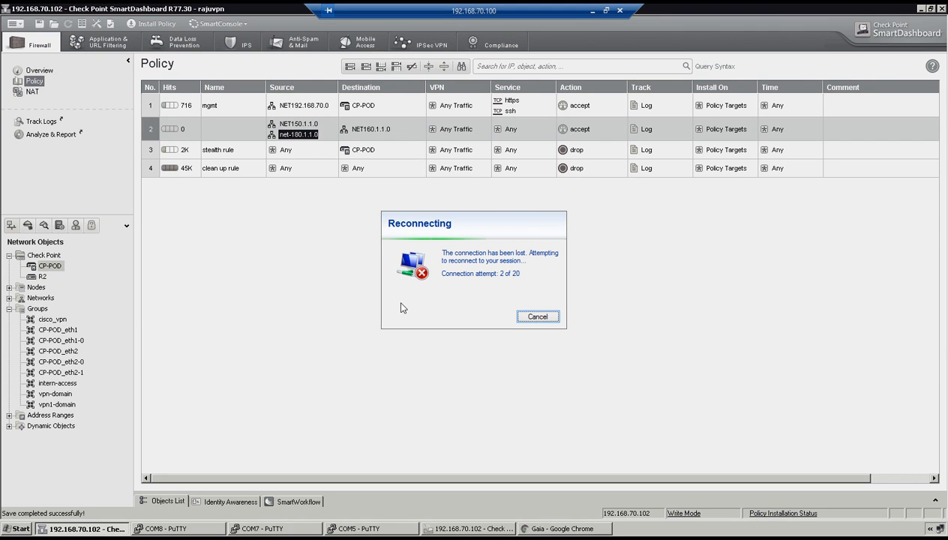
pyautogui.click(592, 12)
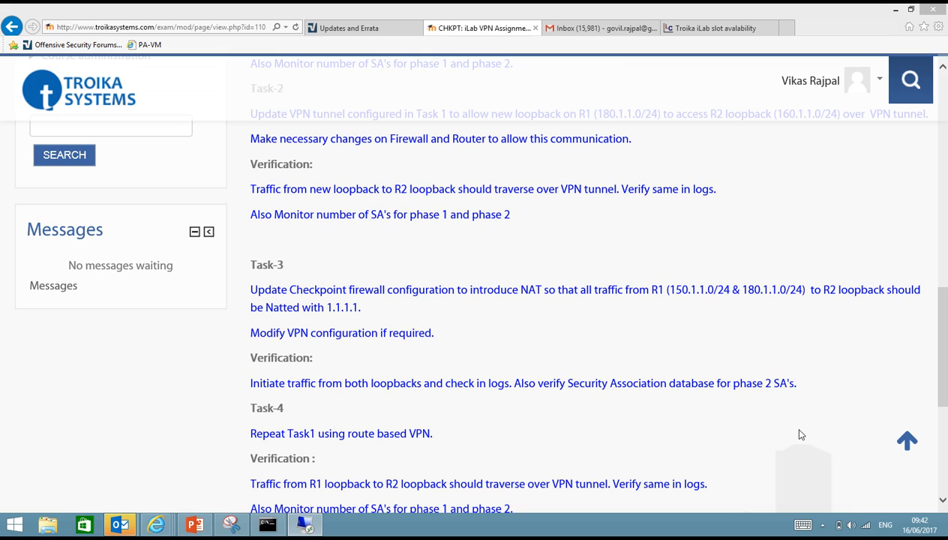
pyautogui.click(824, 525)
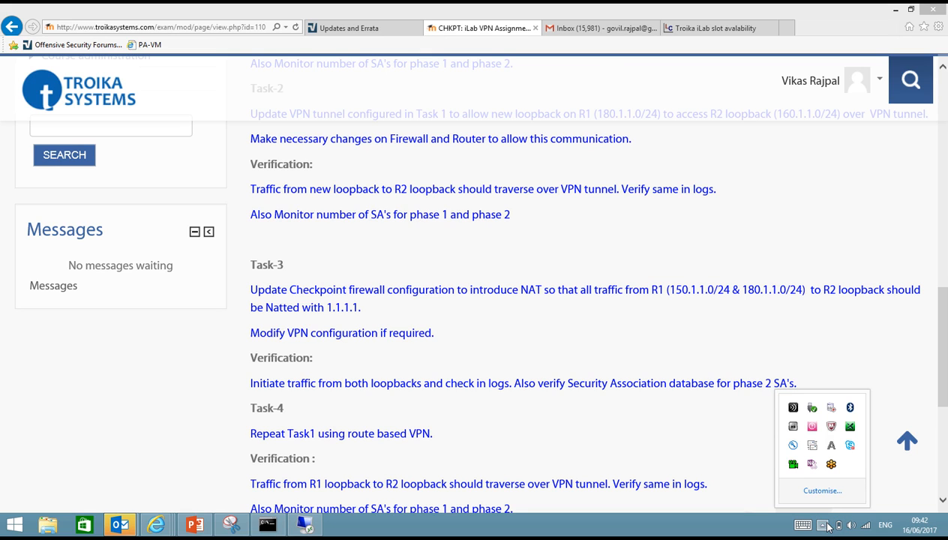
pyautogui.click(831, 445)
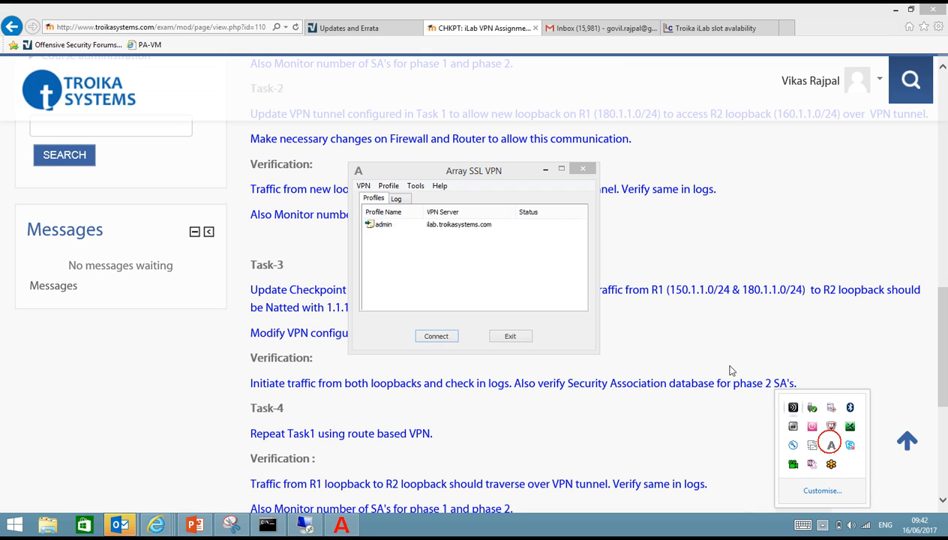
pyautogui.click(439, 336)
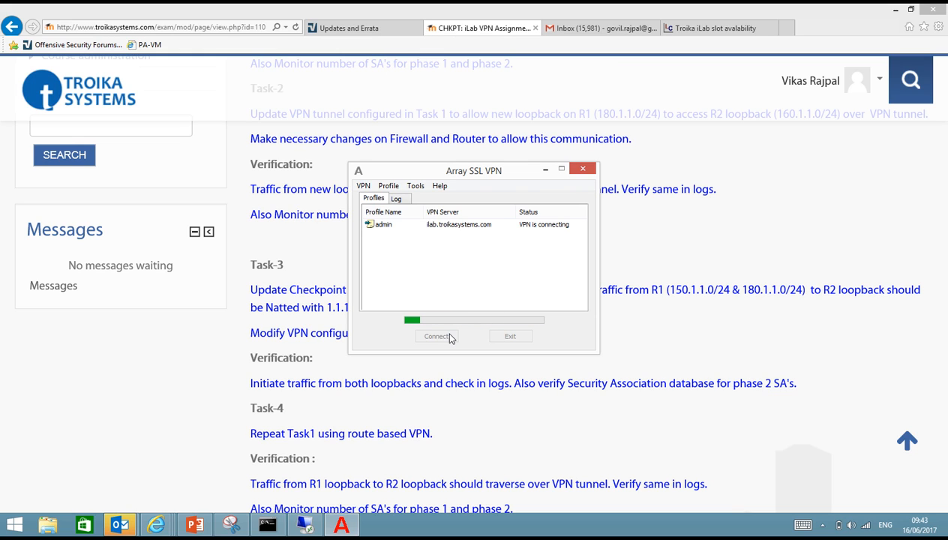
pyautogui.click(306, 524)
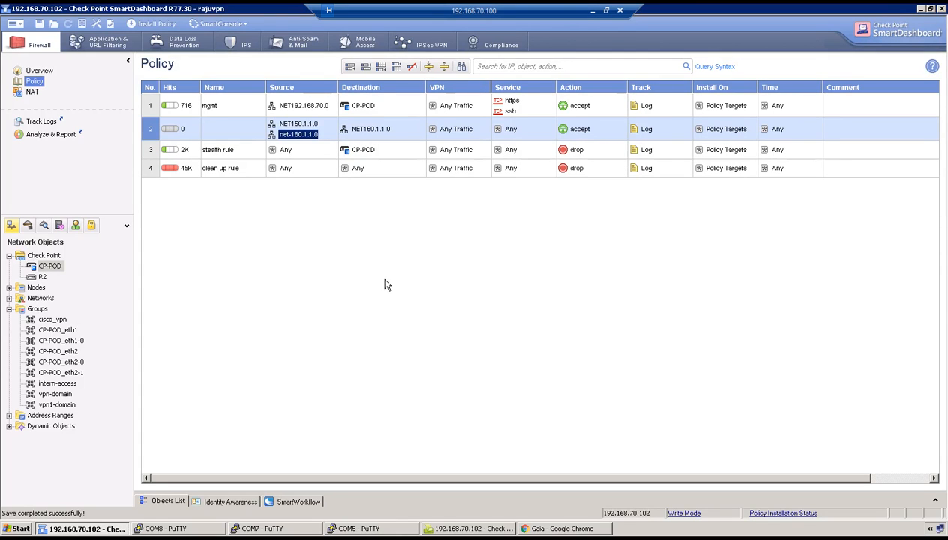
# Step: Remove net-190.1.1.0 and NET160.1.1.0 from the vpn1-domain group
pyautogui.moveTo(54, 404); pyautogui.dragTo(297, 366)
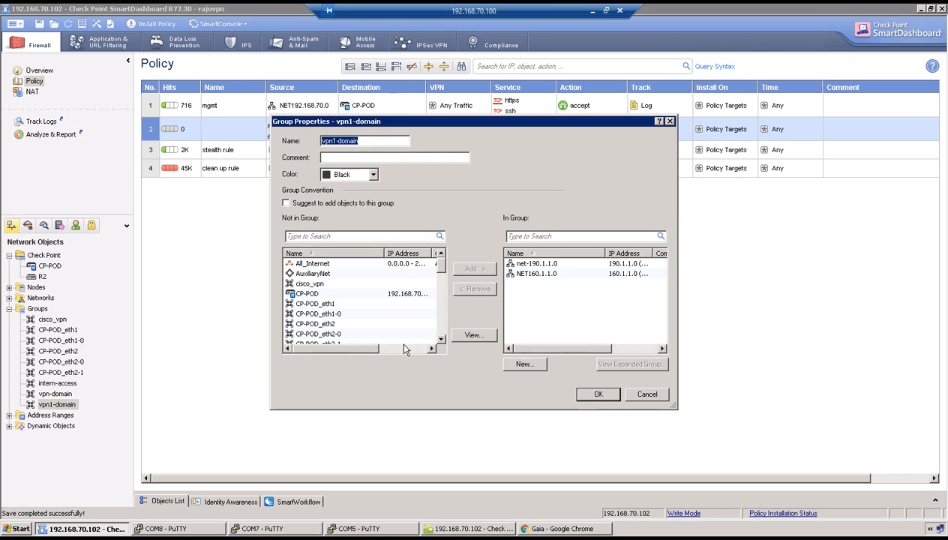
pyautogui.click(546, 263)
pyautogui.click(474, 289)
pyautogui.click(537, 263)
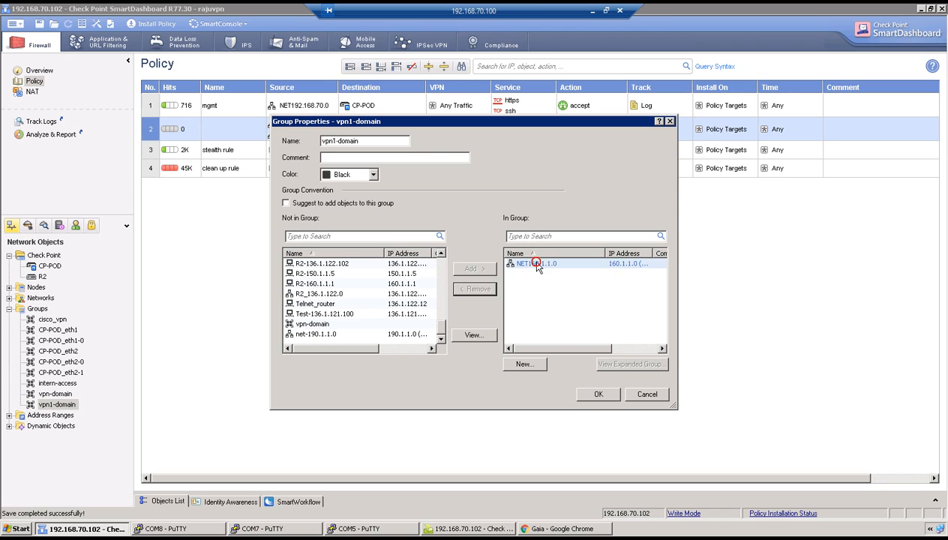
pyautogui.click(481, 289)
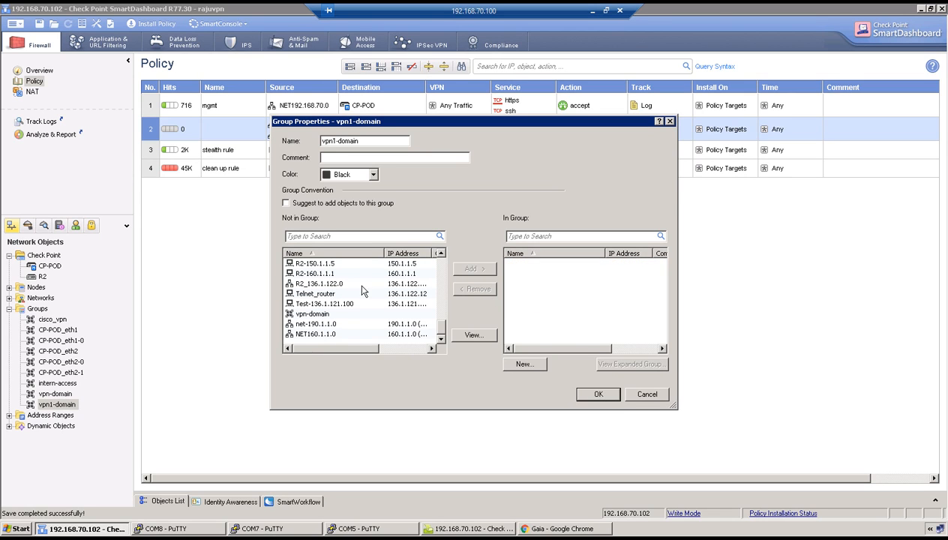
# Step: Add the networks NET150.1.1.0 and net-180.1.1.0 to the vpn1-domain group
pyautogui.click(441, 256)
pyautogui.click(441, 256)
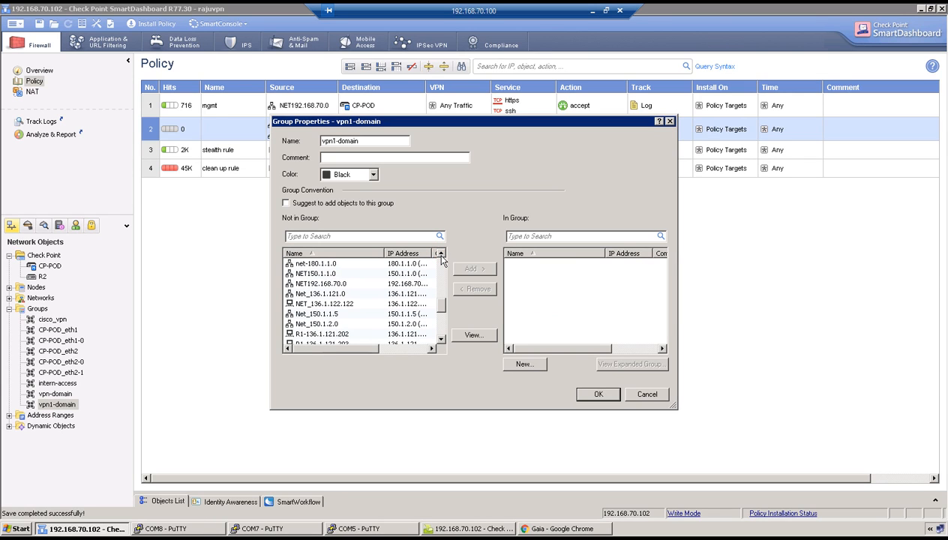
pyautogui.click(323, 273)
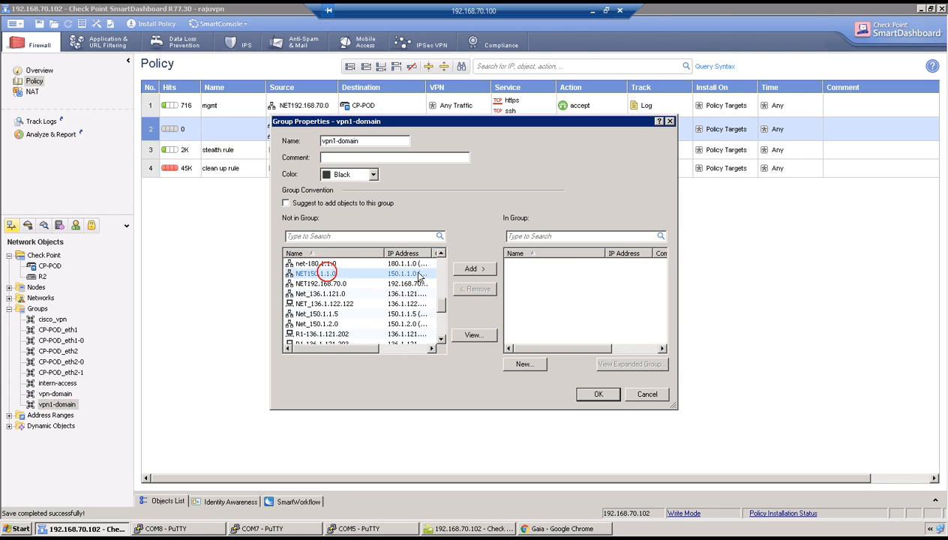
pyautogui.click(473, 269)
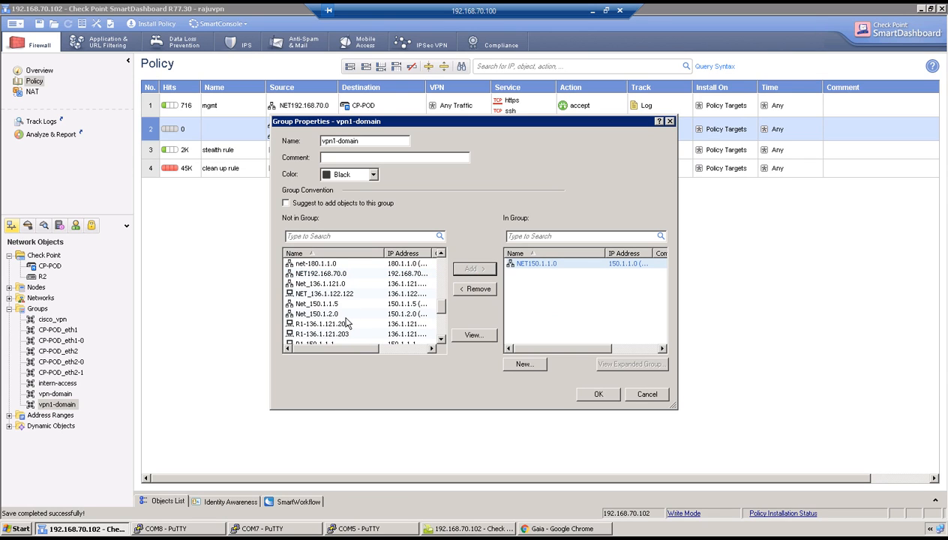
pyautogui.click(321, 264)
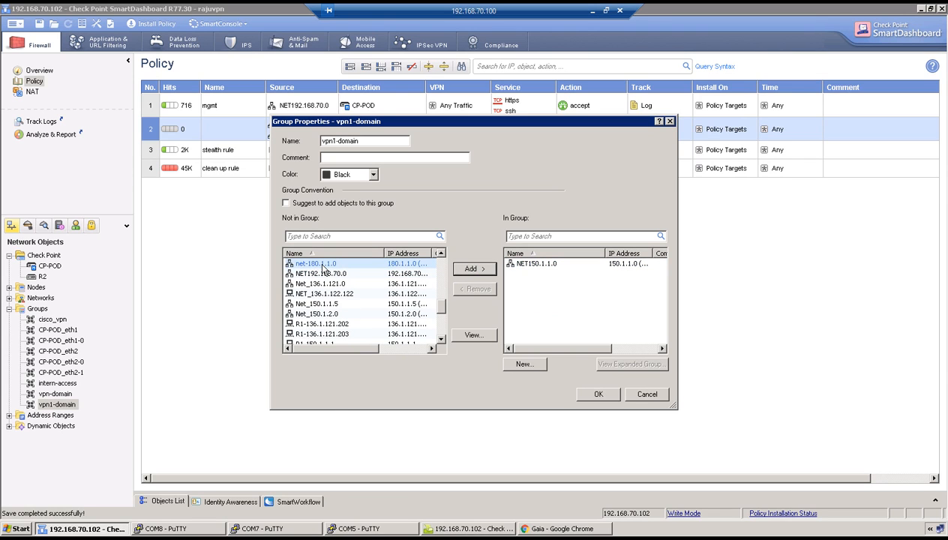
pyautogui.click(456, 272)
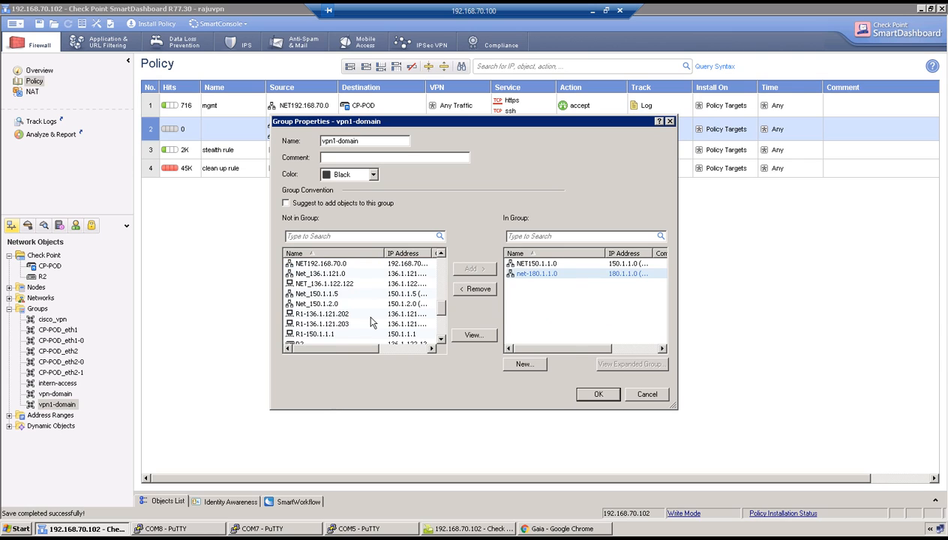
# Step: Add the host nat-1.1.1.1 to the vpn1-domain group and save the group
pyautogui.click(372, 317)
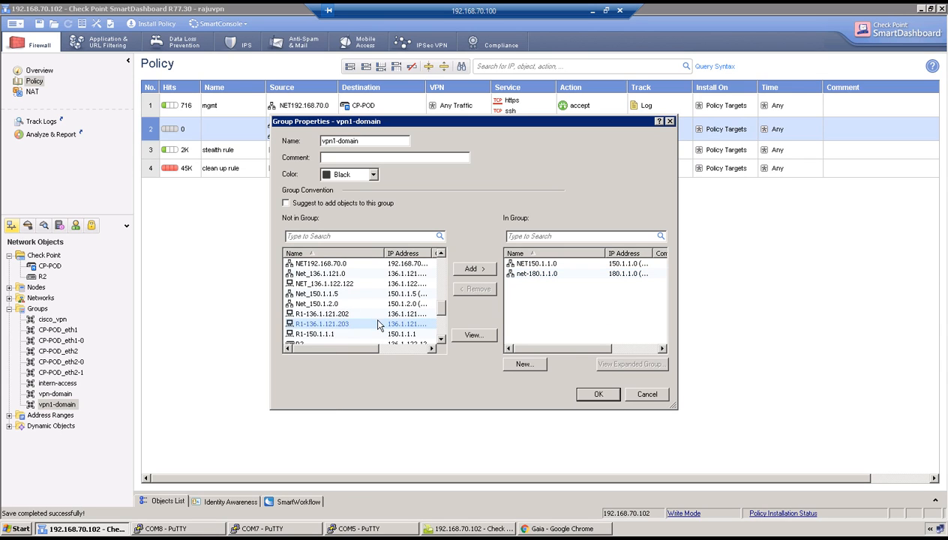
pyautogui.scroll(2, 375, 321)
pyautogui.click(330, 324)
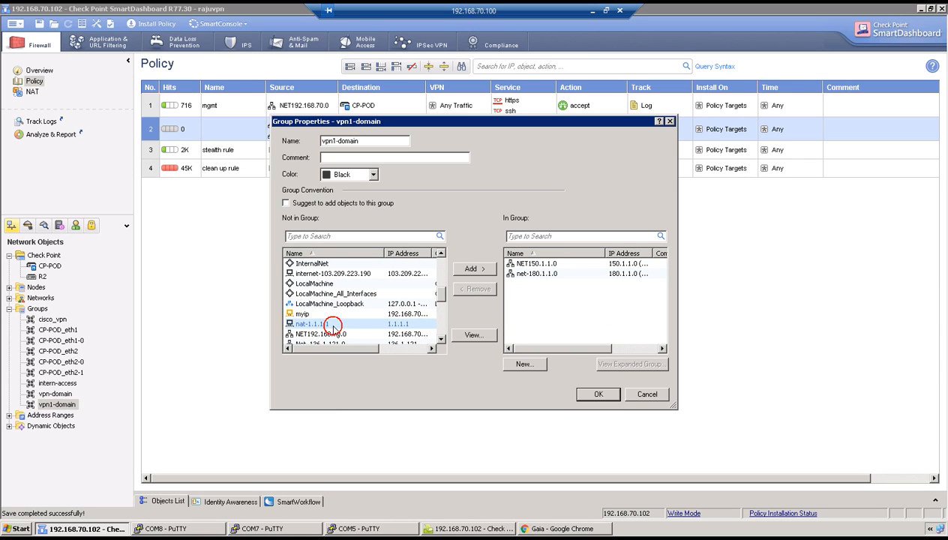
pyautogui.click(476, 272)
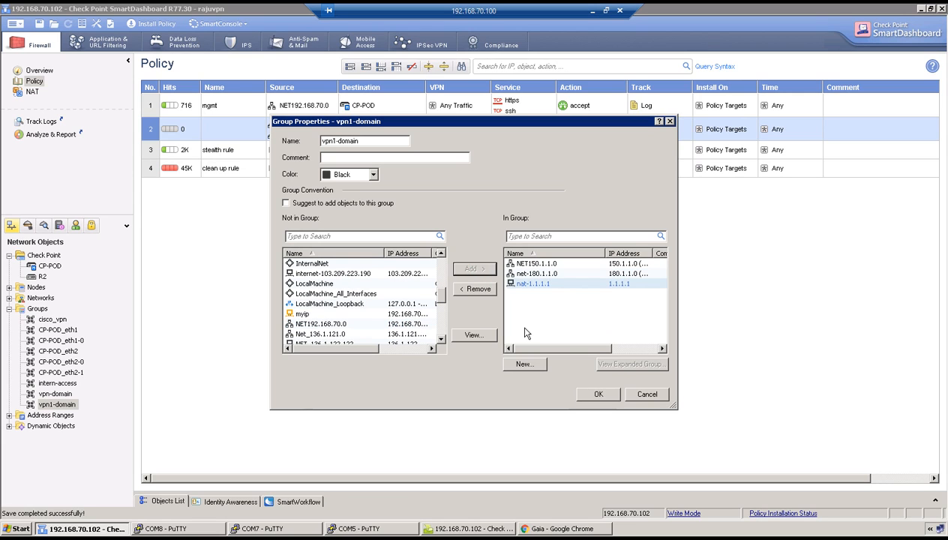
pyautogui.click(591, 397)
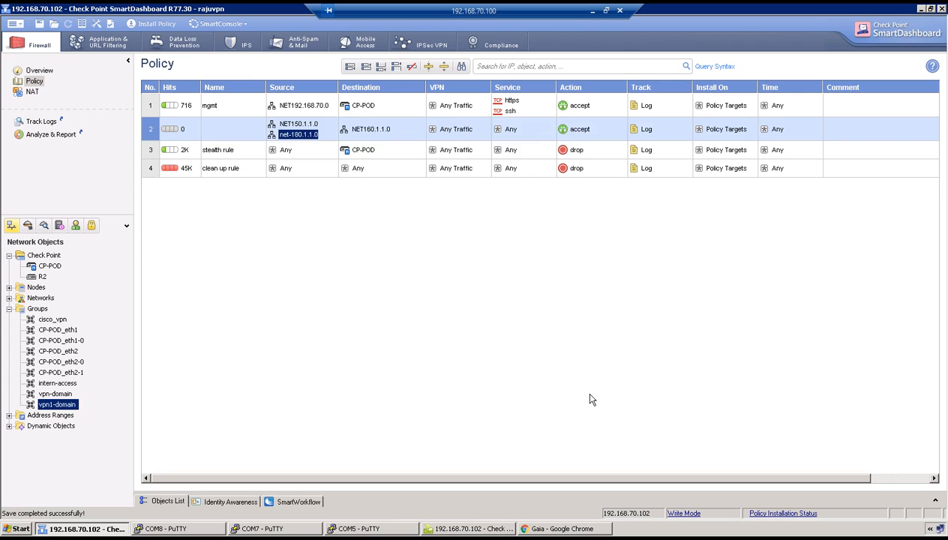
# Step: Set the CP-POD gateway's manually defined VPN domain to vpn1-domain and install the policy on CP-POD
pyautogui.doubleClick(49, 266)
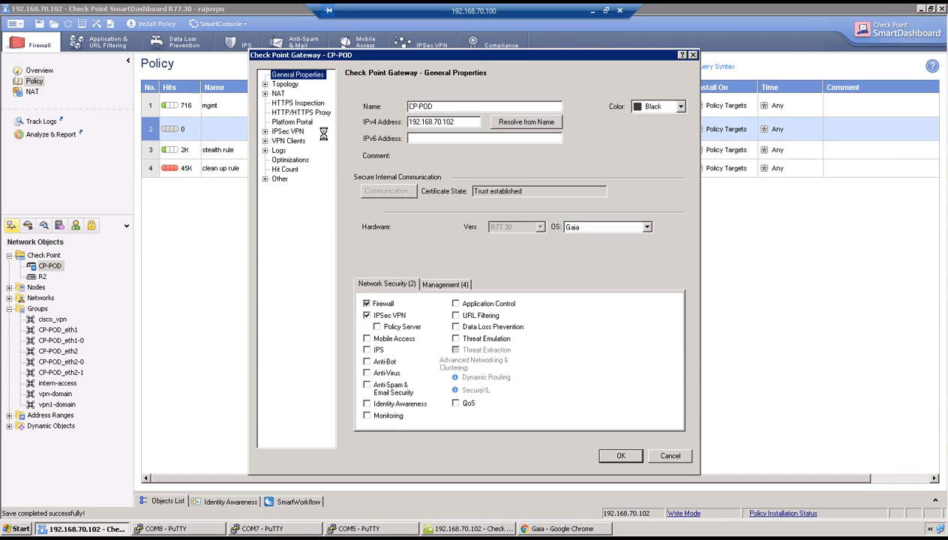
pyautogui.click(285, 84)
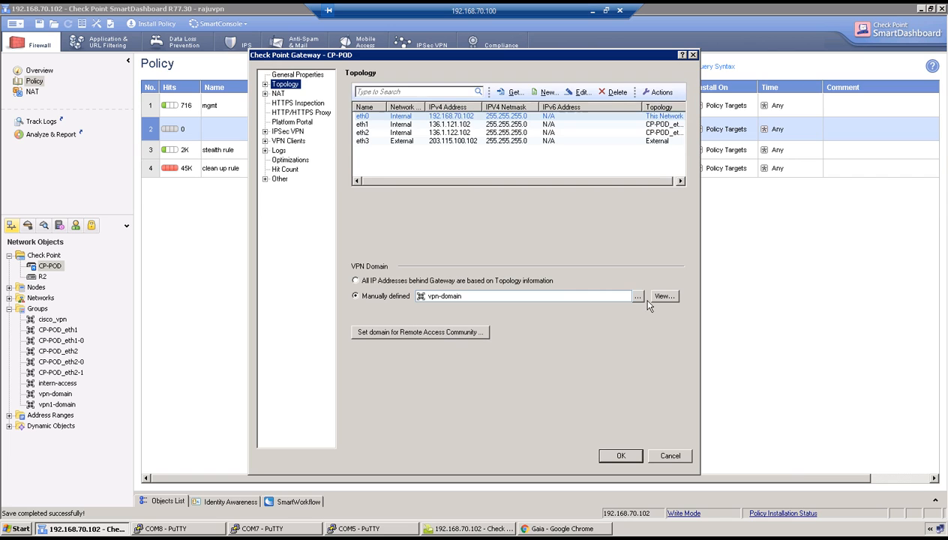
pyautogui.click(637, 297)
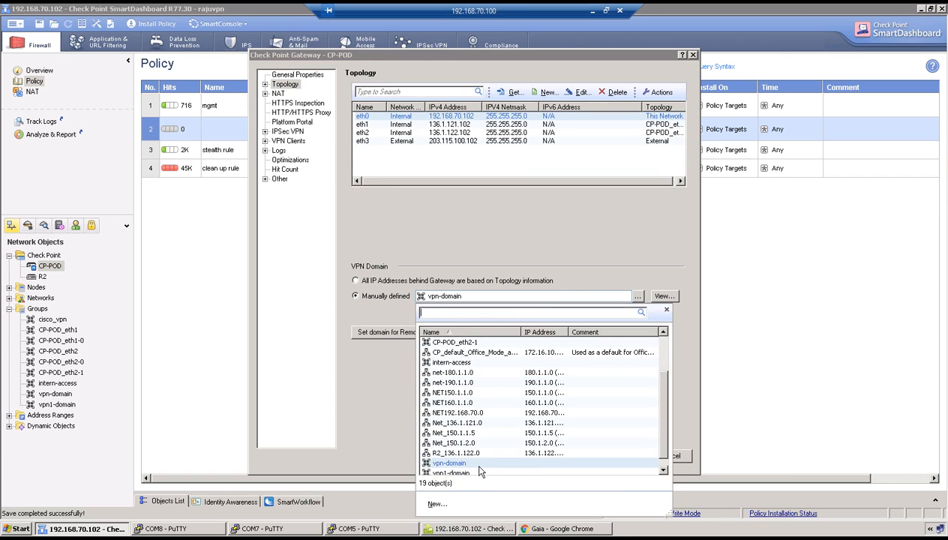
pyautogui.click(477, 473)
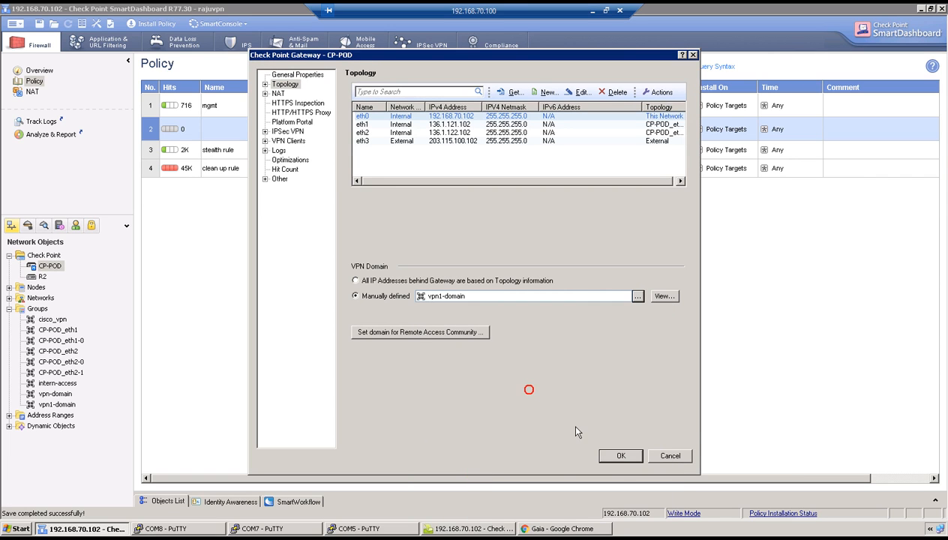
pyautogui.click(621, 457)
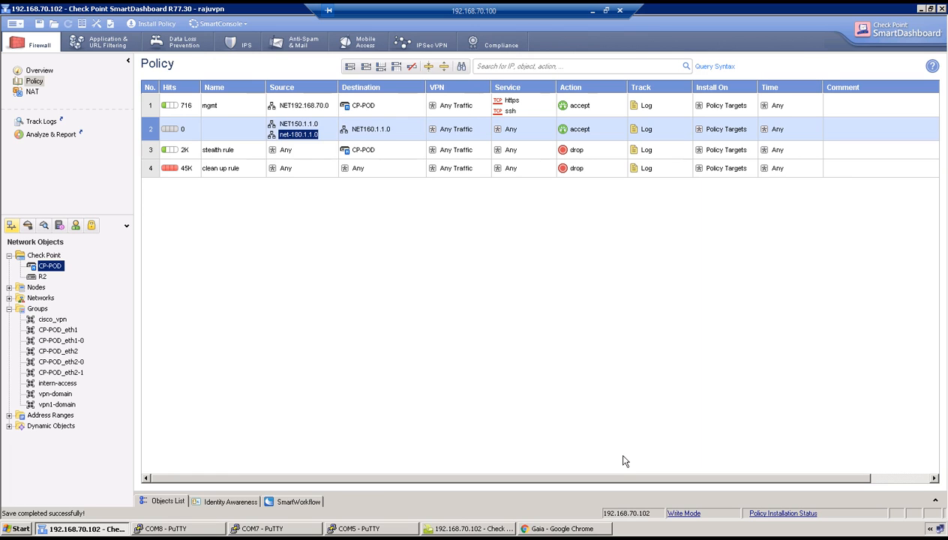
pyautogui.click(151, 24)
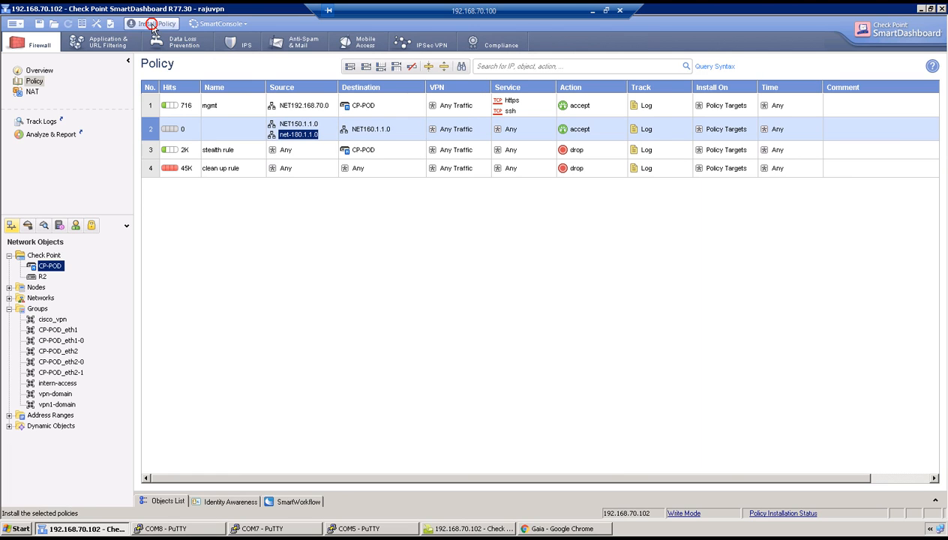
pyautogui.click(530, 408)
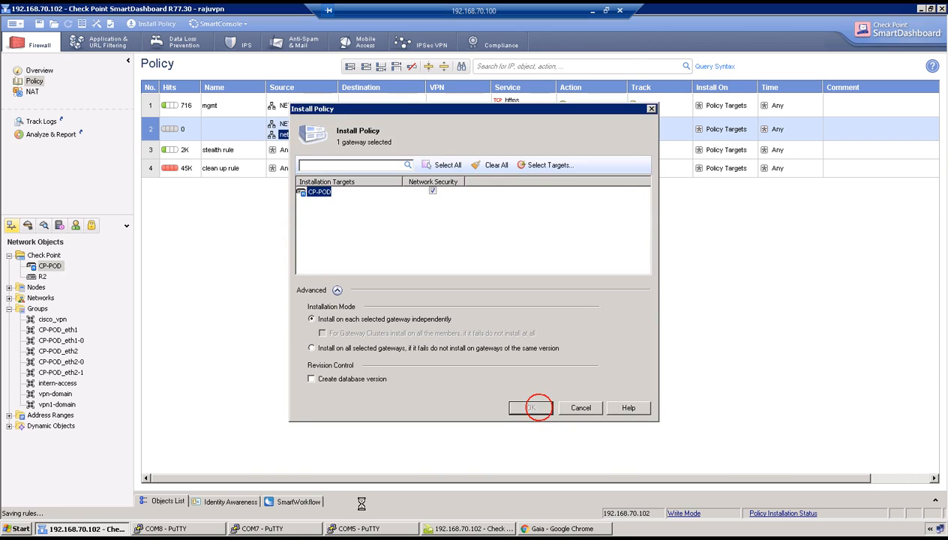
# Step: Switch to R2's COM7 PuTTY console, enter privileged mode with the enable password, and start global configuration mode
pyautogui.click(300, 529)
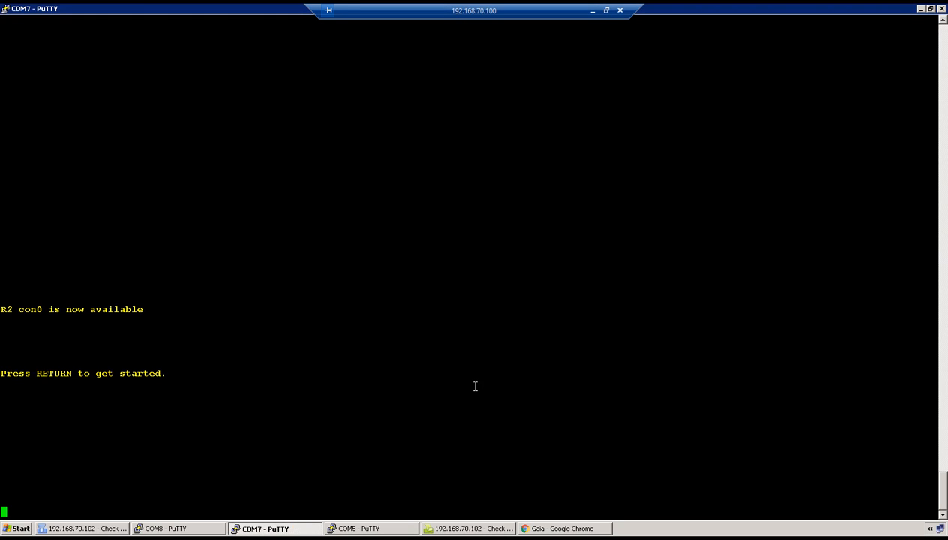
pyautogui.press('Return')
pyautogui.write('e')
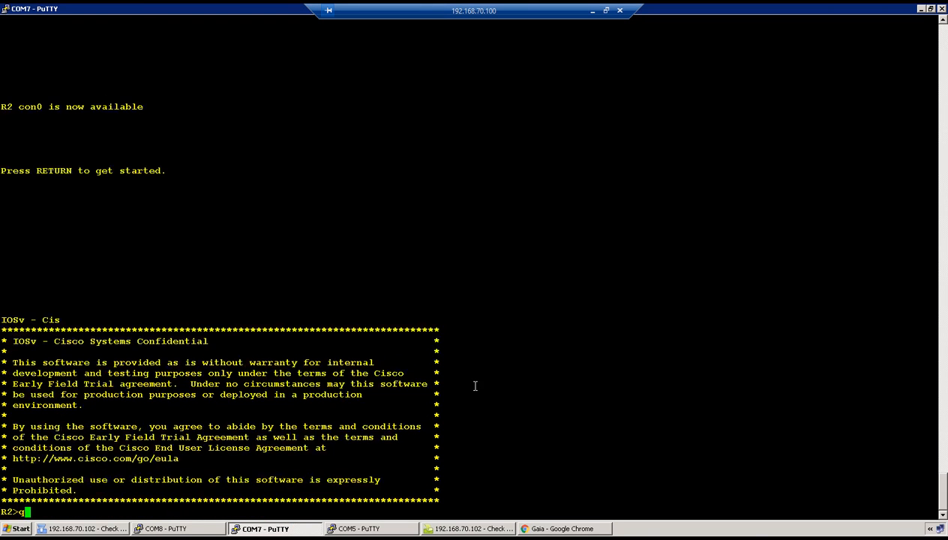
pyautogui.press('BackSpace')
pyautogui.write('en')
pyautogui.press('Return')
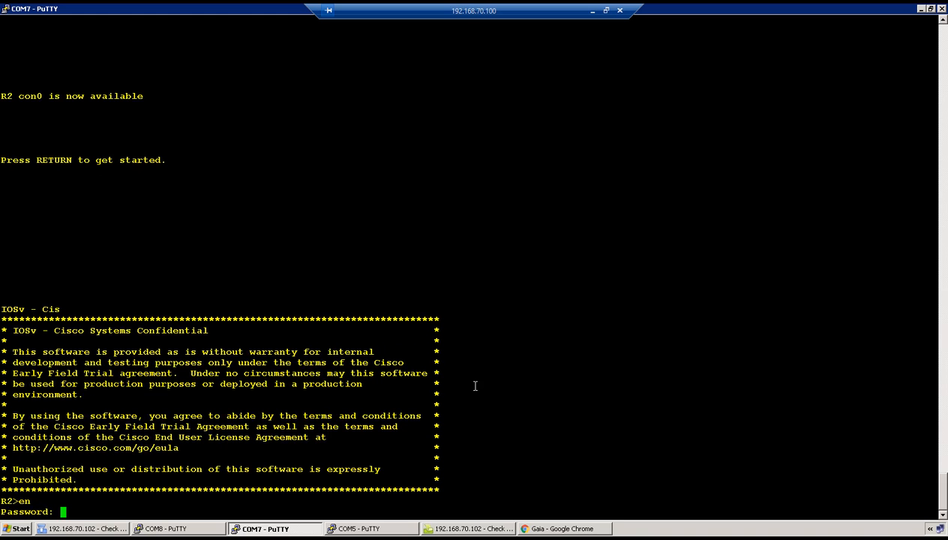
pyautogui.press('Return')
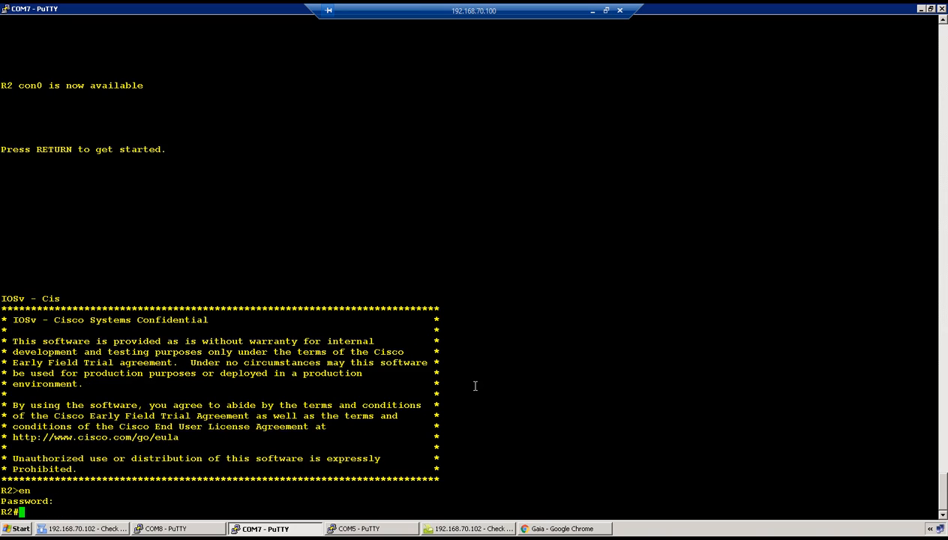
pyautogui.press('Return')
pyautogui.write('conf t')
pyautogui.press('Return')
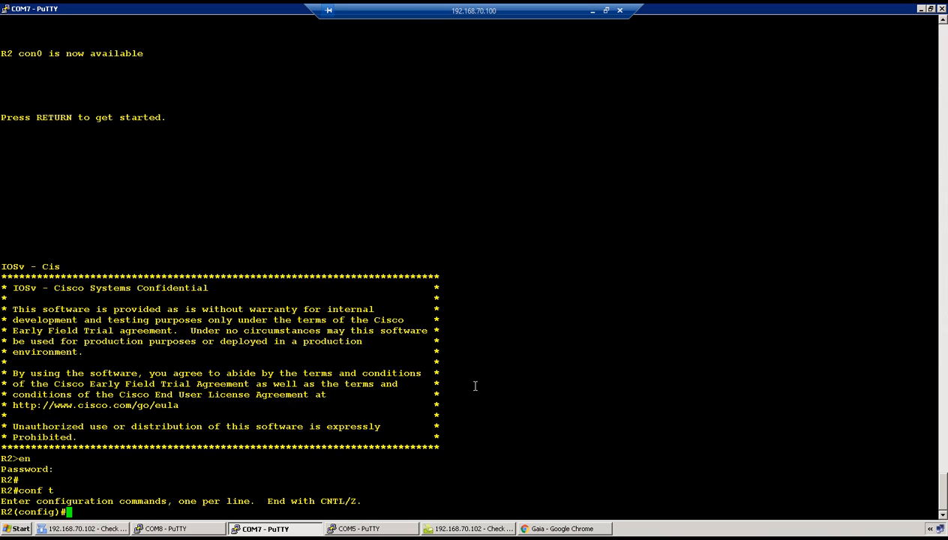
# Step: Remove access-list 101 from R2's configuration
pyautogui.write('no acce')
pyautogui.press('Tab')
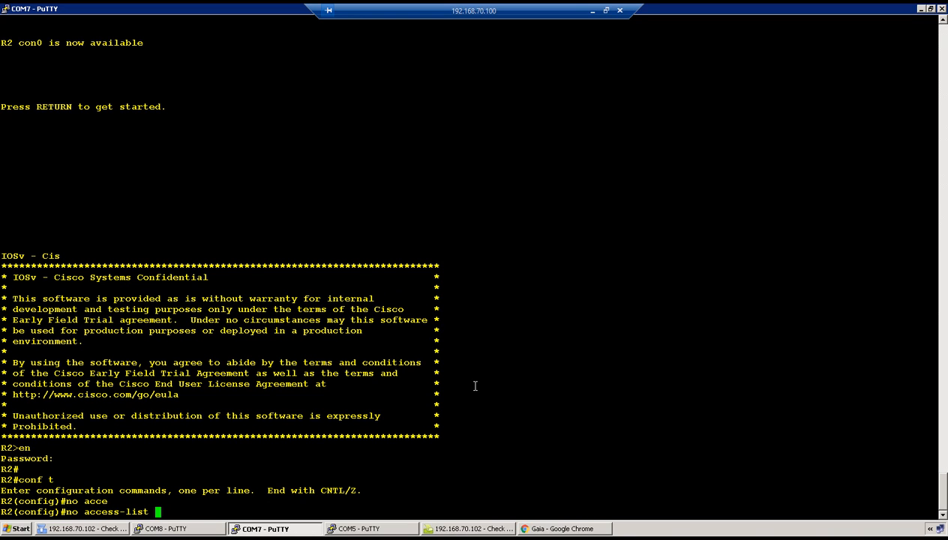
pyautogui.write('101')
pyautogui.press('Return')
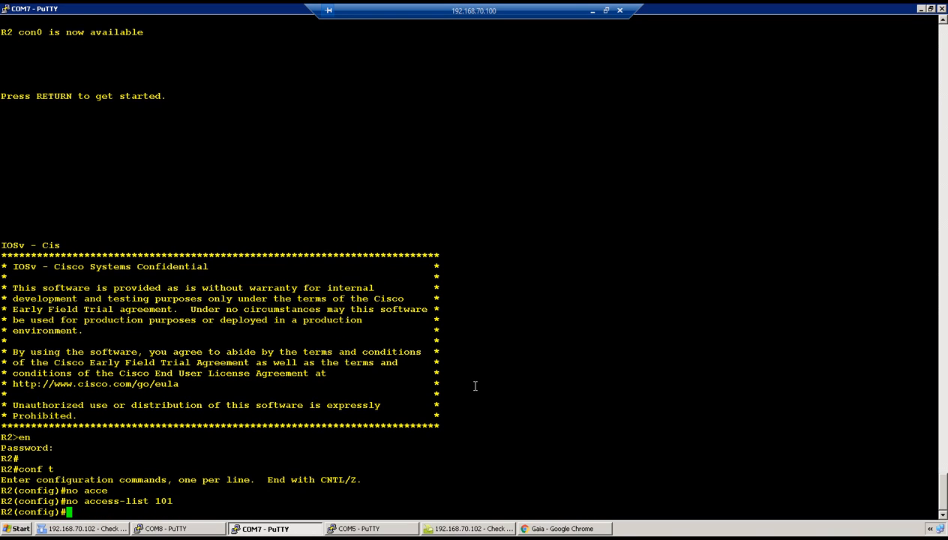
# Step: Create access-list 101 on R2 permitting IP from 160.1.1.0 0.0.0.255 to host 1.1.1.1
pyautogui.press('Return')
pyautogui.write('acc')
pyautogui.press('Tab')
pyautogui.write('10')
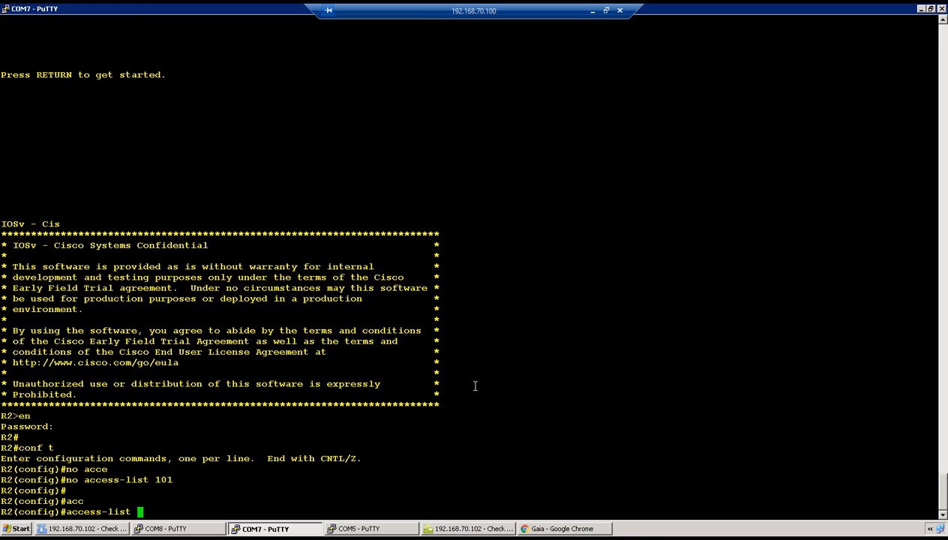
pyautogui.write('1 per')
pyautogui.press('Tab')
pyautogui.write('ip ')
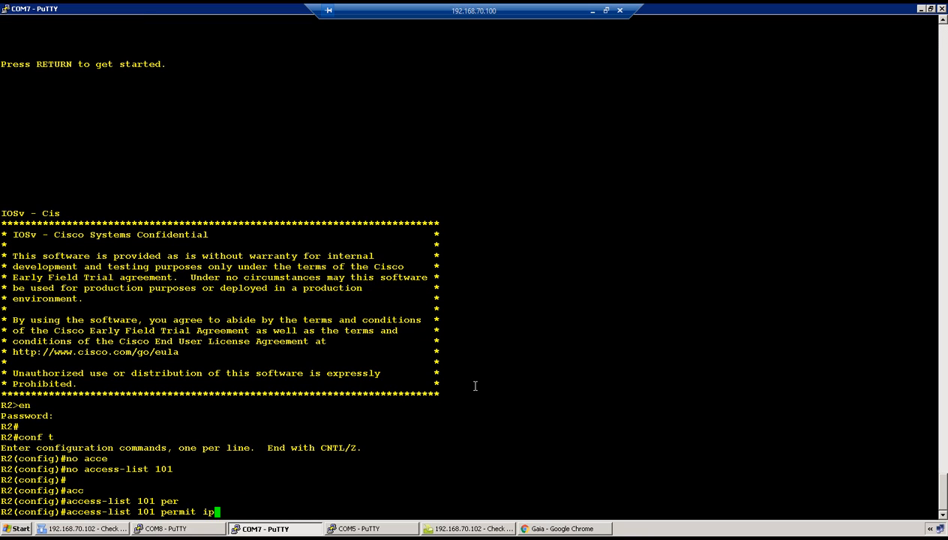
pyautogui.write('160.1.1.0 0.0.0.255 ho')
pyautogui.press('Tab')
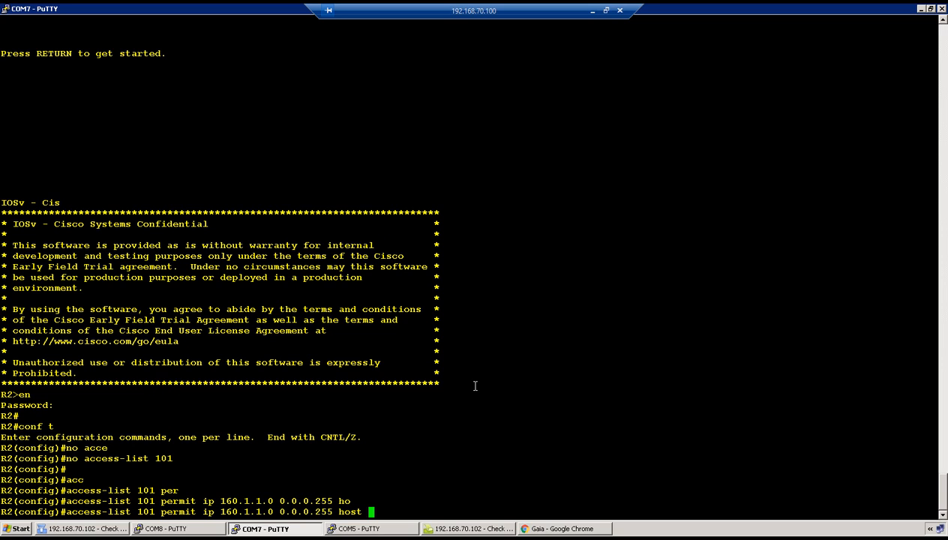
pyautogui.write('1.1.1.1')
pyautogui.press('Return')
pyautogui.press('Return')
pyautogui.press('Return')
pyautogui.press('Return')
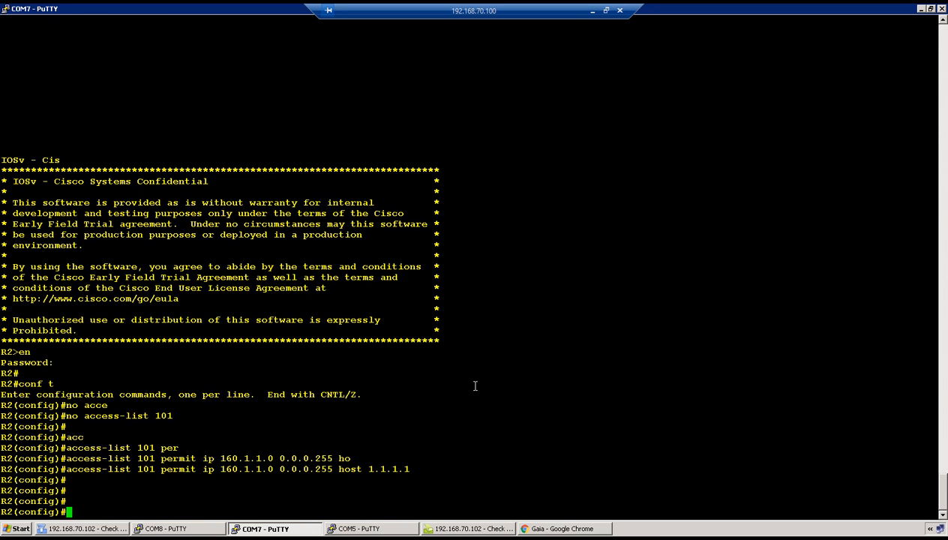
# Step: Leave R2's configuration mode and run clear crypto isakmp
pyautogui.write('exit')
pyautogui.press('Return')
pyautogui.press('Return')
pyautogui.press('Return')
pyautogui.write('cle')
pyautogui.press('Tab')
pyautogui.write('cry')
pyautogui.press('Tab')
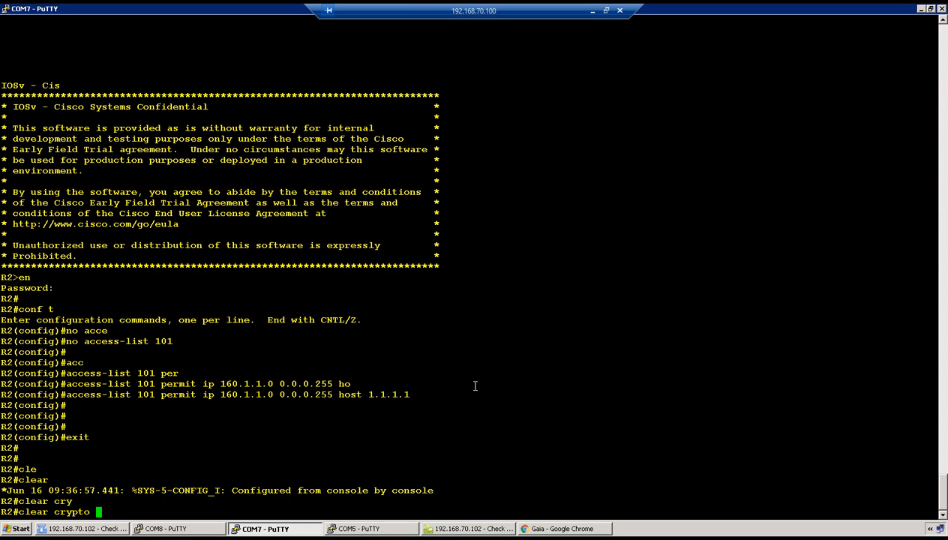
pyautogui.write('is')
pyautogui.press('Tab')
pyautogui.press('Return')
# Step: Clear R2's IPsec security associations with clear crypto sa
pyautogui.write('cle')
pyautogui.press('Tab')
pyautogui.write('cry')
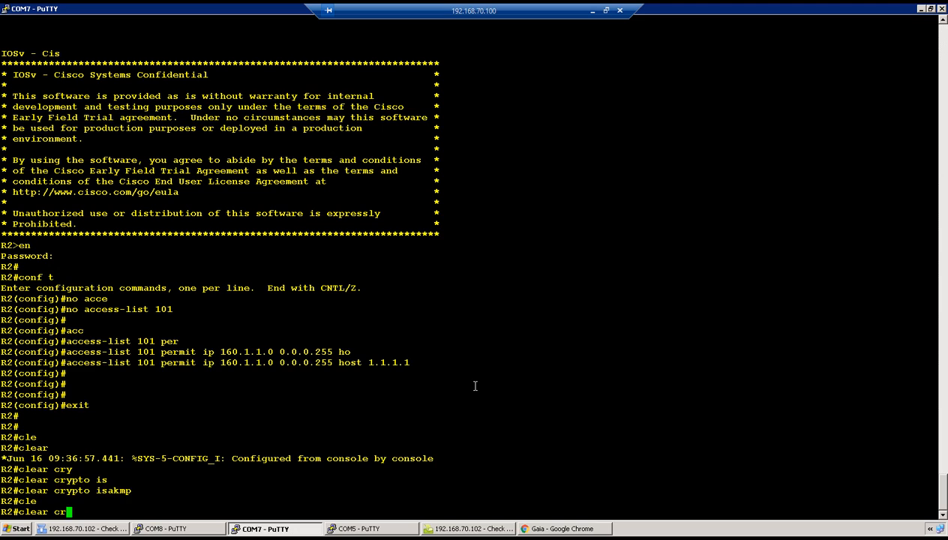
pyautogui.press('Tab')
pyautogui.write('sa')
pyautogui.press('Return')
# Step: Clear R2's crypto sessions by running clear crypto session
pyautogui.press('Up')
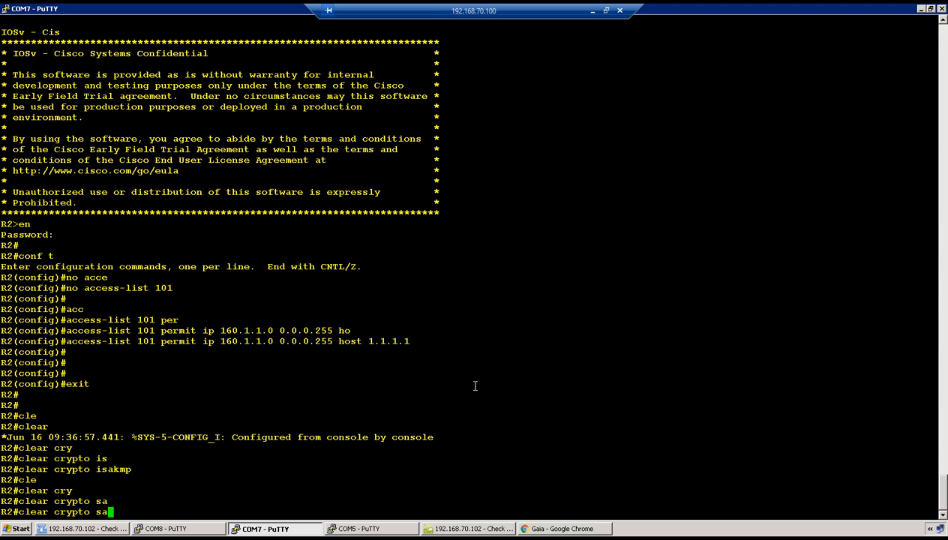
pyautogui.press('BackSpace')
pyautogui.write('e')
pyautogui.press('Tab')
pyautogui.press('Return')
pyautogui.press('Return')
pyautogui.press('Return')
pyautogui.press('Return')
# Step: Switch to the COM8 PuTTY console and delete all IPsec+IKE SAs for all peers and users
pyautogui.click(169, 529)
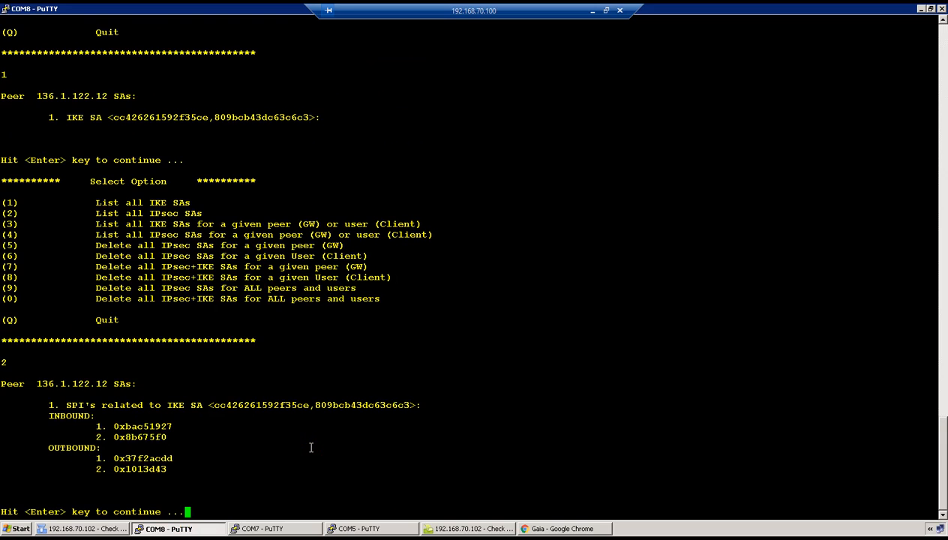
pyautogui.press('Return')
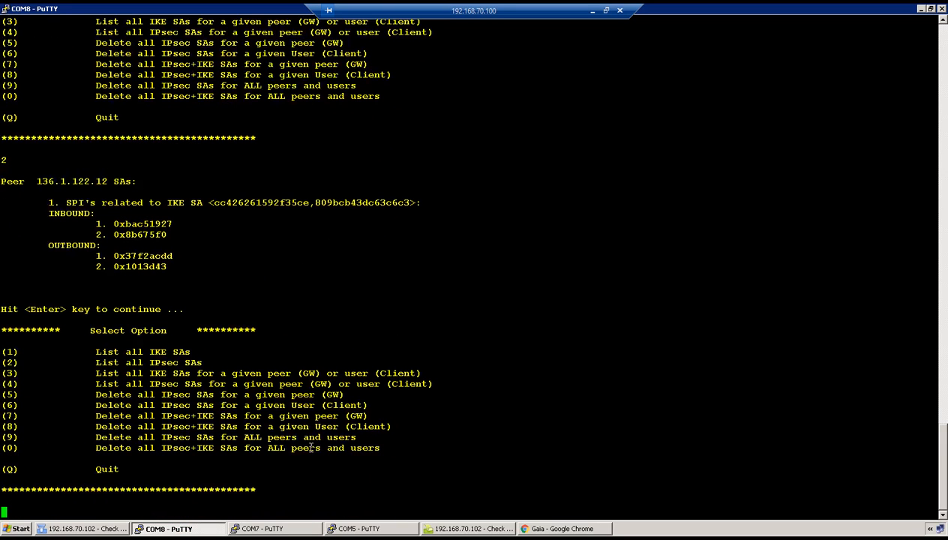
pyautogui.write('0')
pyautogui.press('Return')
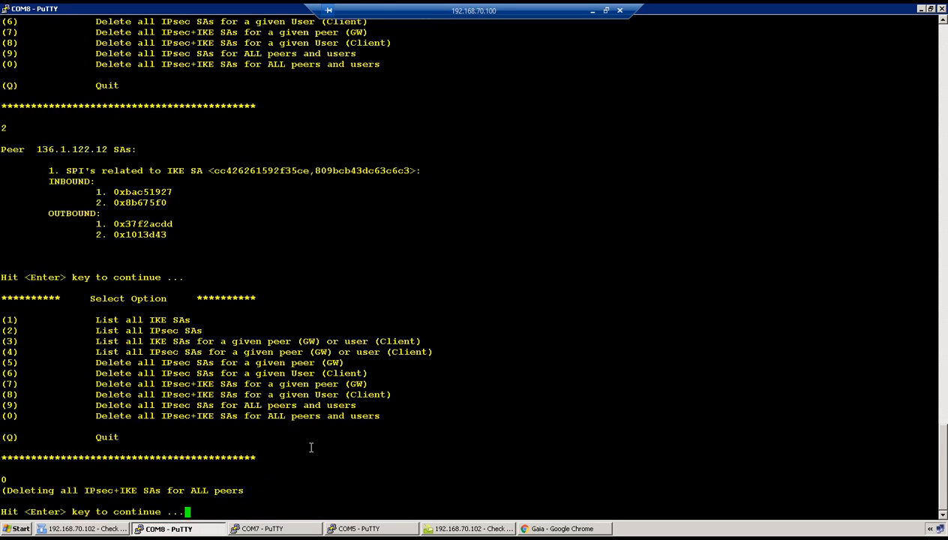
pyautogui.press('Return')
# Step: List all IKE SAs on the gateway and return to the option menu
pyautogui.write('1')
pyautogui.press('Return')
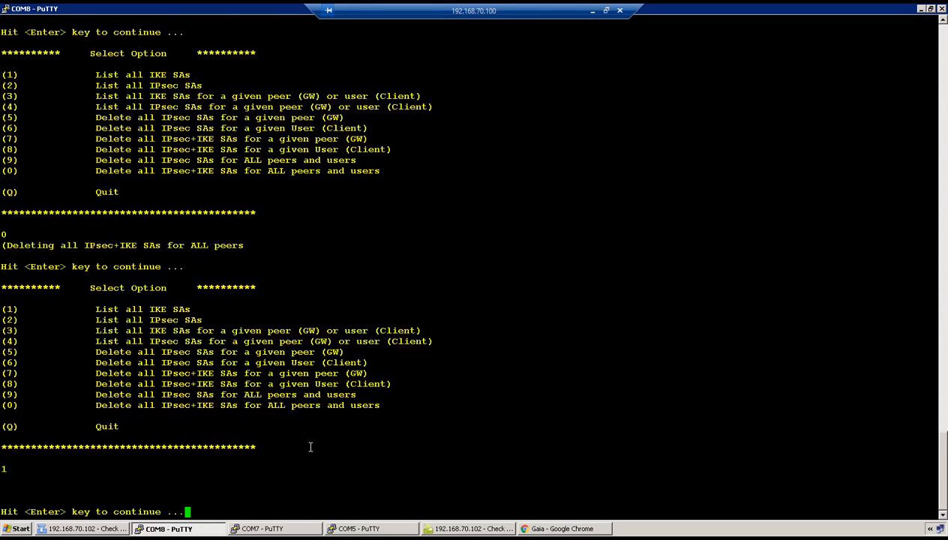
pyautogui.press('Return')
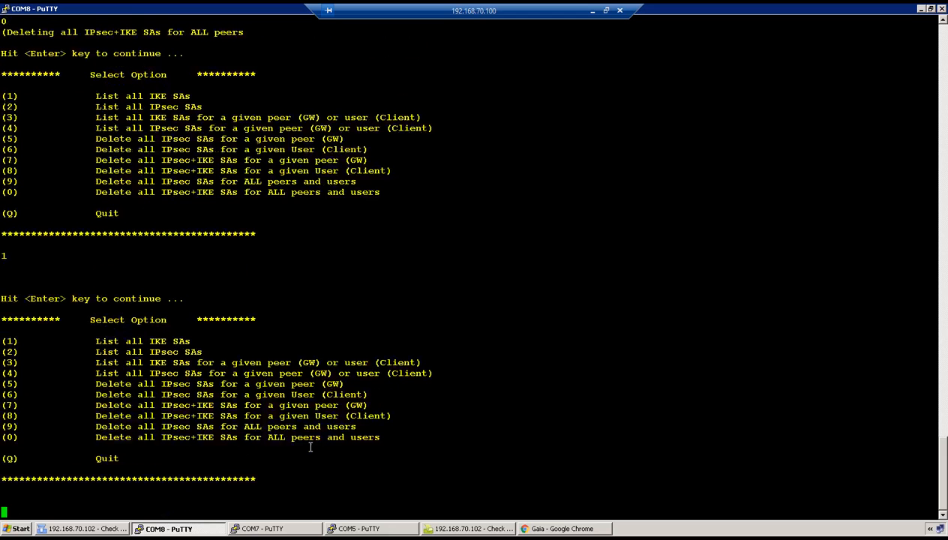
# Step: List all IPsec SAs on the gateway and return to the option menu
pyautogui.write('2')
pyautogui.press('Return')
pyautogui.press('Return')
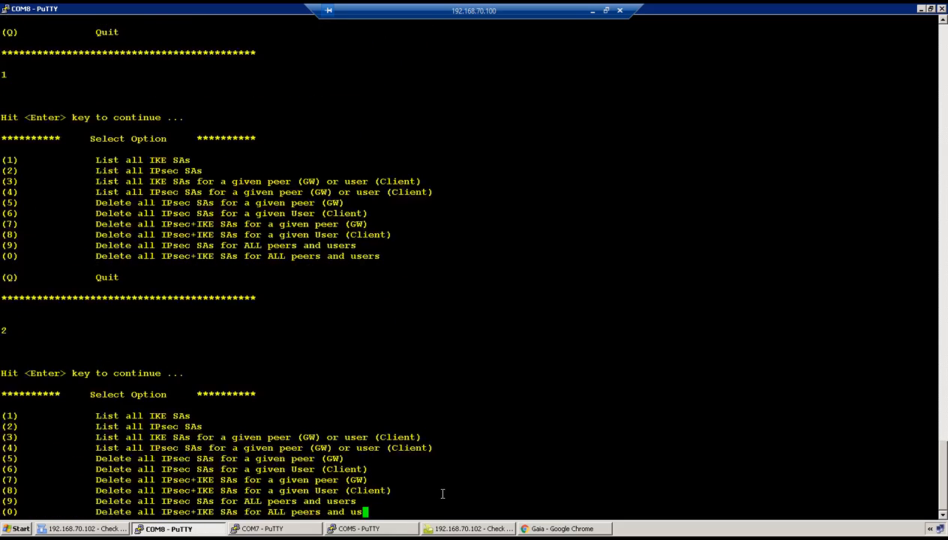
# Step: Switch to SmartDashboard and close the policy installation window for CP-POD
pyautogui.click(111, 528)
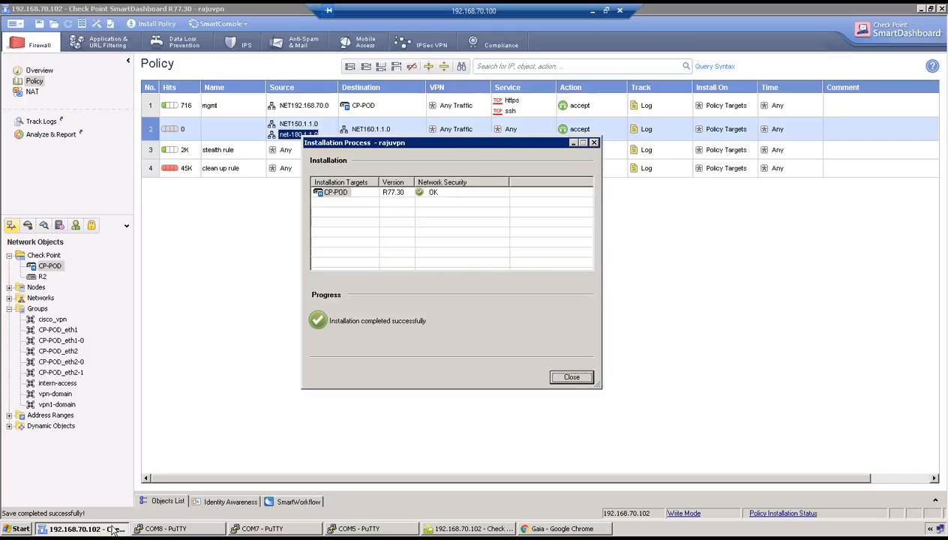
pyautogui.click(567, 377)
# Step: Switch to R1's COM5 PuTTY console, ping 160.1.1.1 from interface 150.1.1.1, and stop the ping after a few replies
pyautogui.click(352, 528)
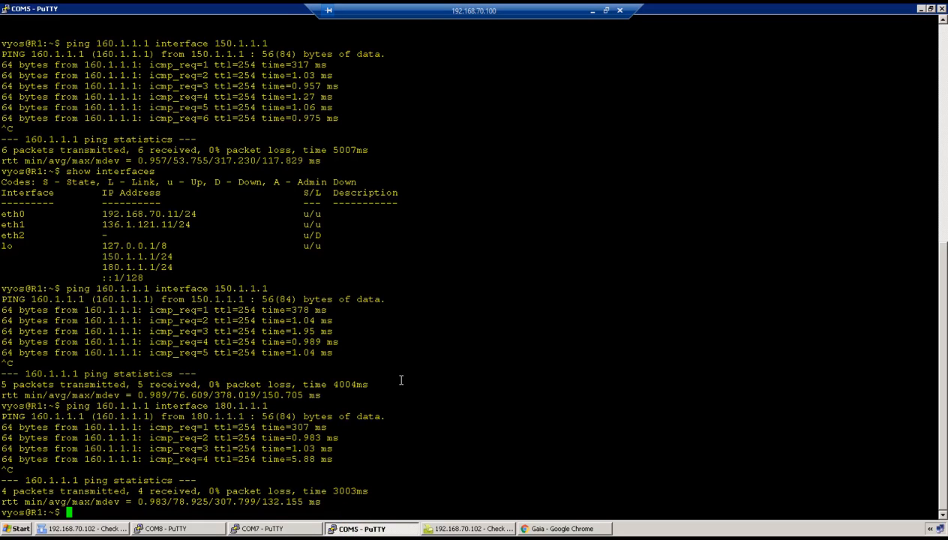
pyautogui.press('Return')
pyautogui.press('Return')
pyautogui.press('Up')
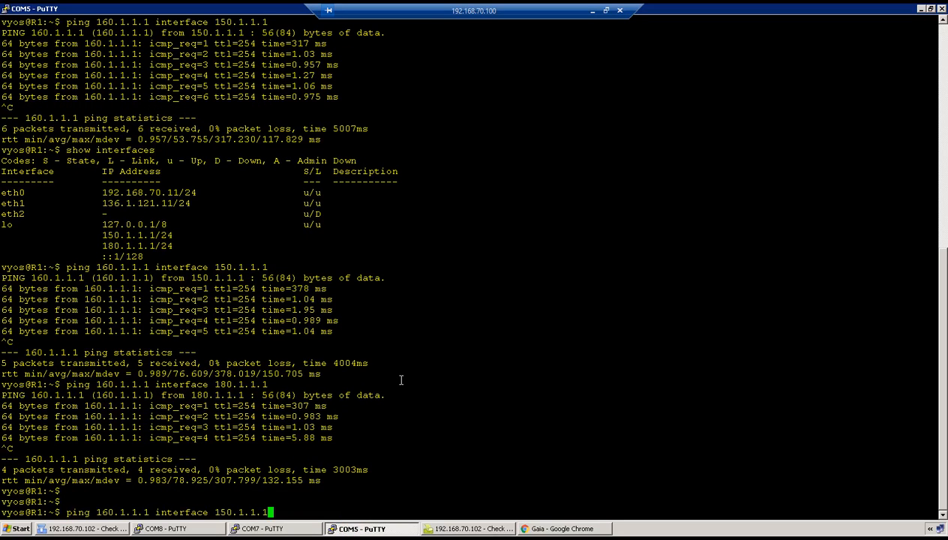
pyautogui.press('Return')
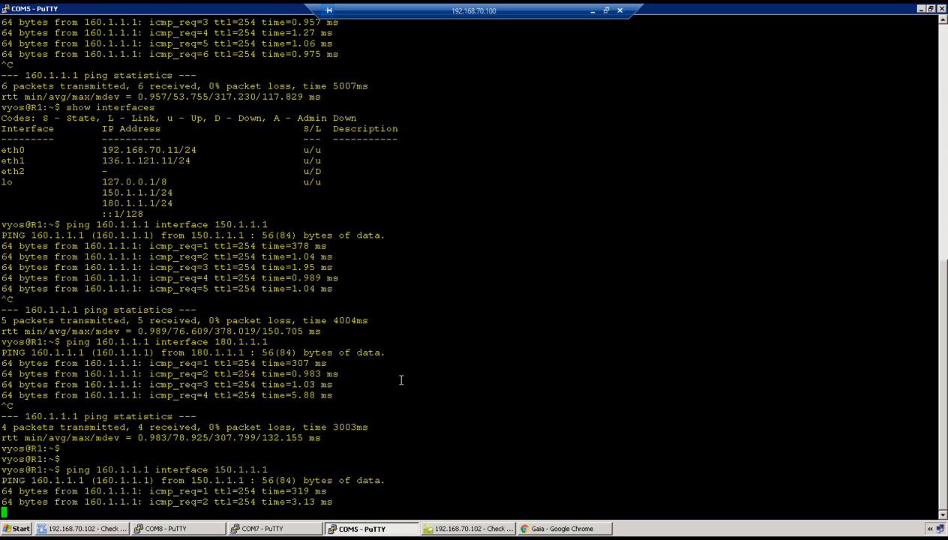
pyautogui.hotkey('ctrl', 'c')
# Step: Ping 160.1.1.1 from interface 180.1.1.1 on R1 and stop it after a few replies
pyautogui.press('Up')
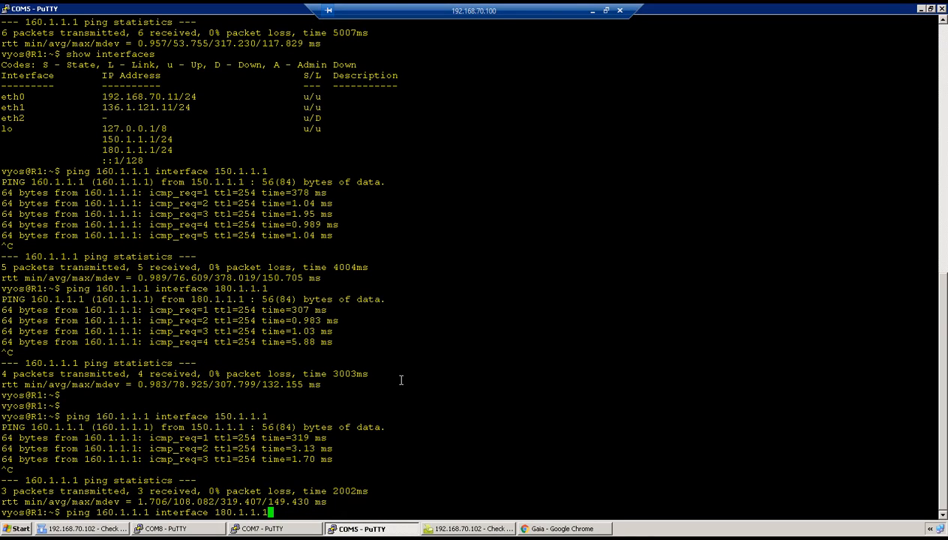
pyautogui.press('Return')
pyautogui.hotkey('ctrl', 'c')
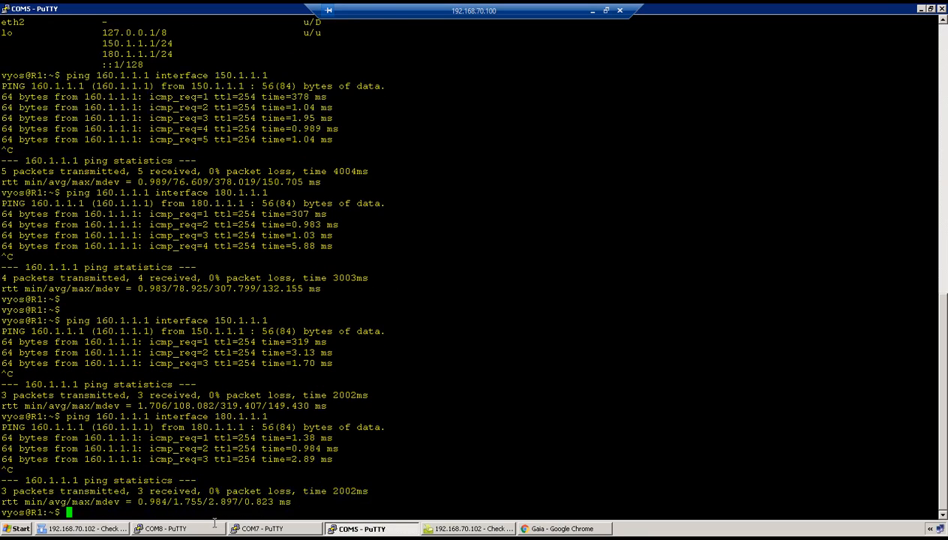
# Step: Switch to the COM8 PuTTY console and list all IKE SAs and all IPsec SAs on the gateway
pyautogui.hotkey('alt', 'Tab')
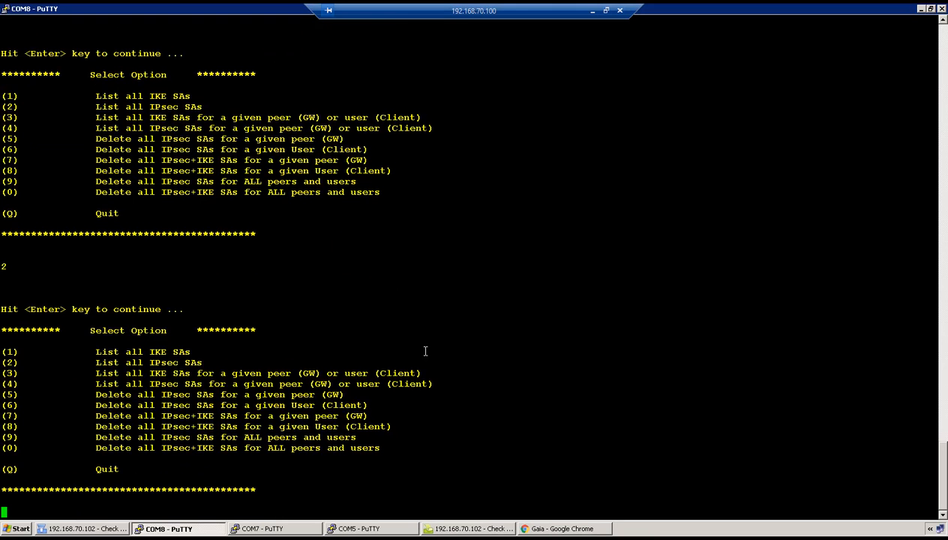
pyautogui.write('1')
pyautogui.press('Return')
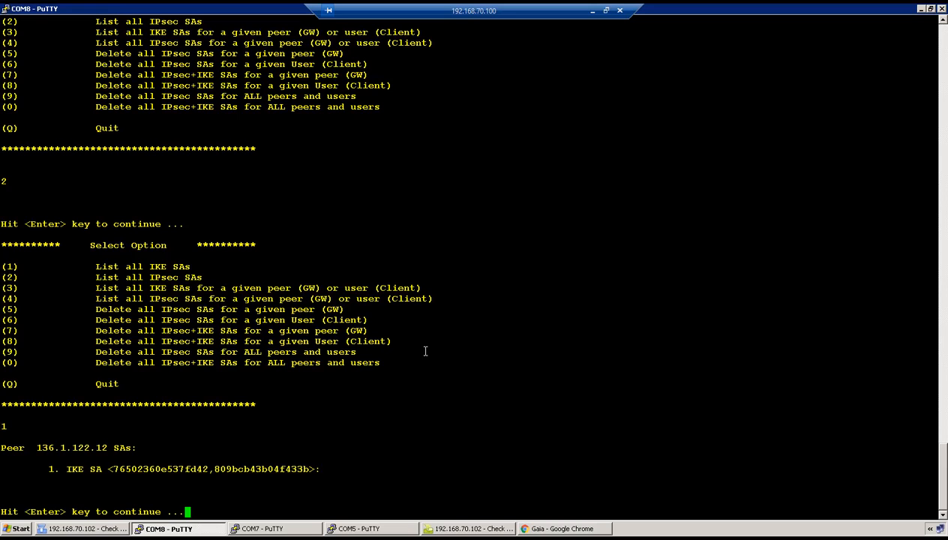
pyautogui.press('Return')
pyautogui.write('2')
pyautogui.press('Return')
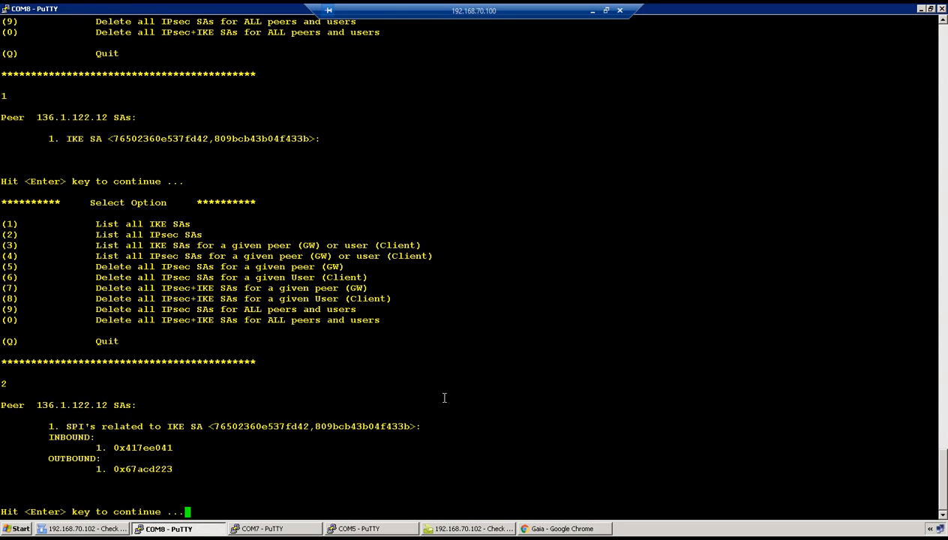
# Step: Switch to SmartView Tracker, go to the newest log records, and examine the IKE information in key install record 101117
pyautogui.click(461, 524)
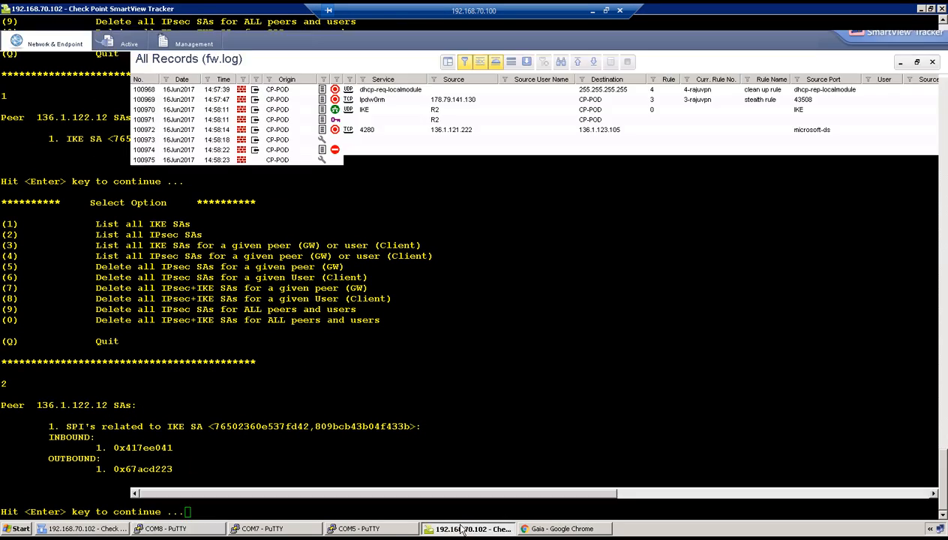
pyautogui.click(593, 62)
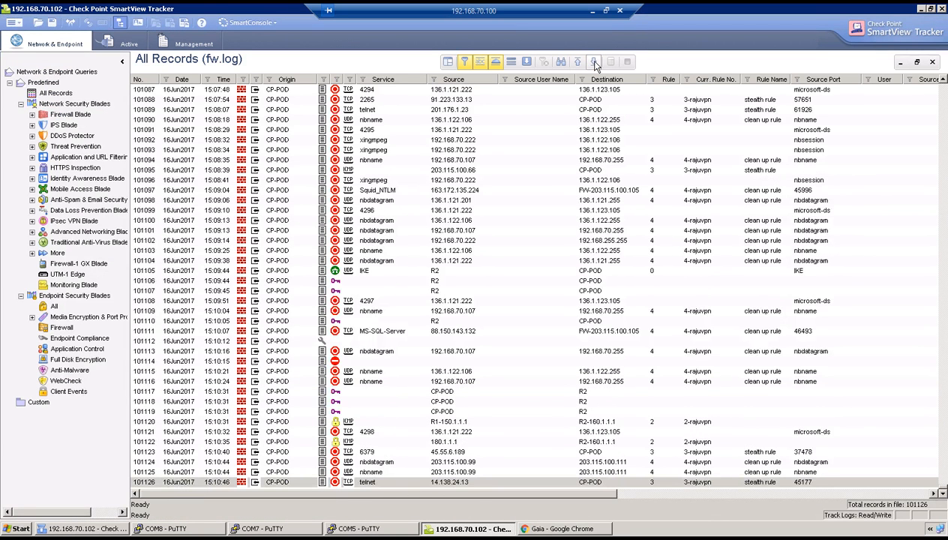
pyautogui.doubleClick(449, 391)
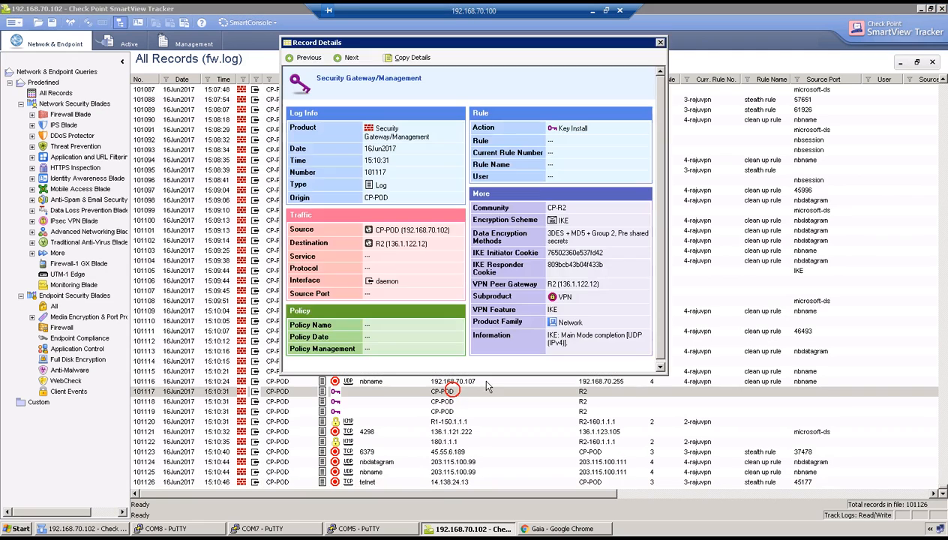
pyautogui.moveTo(562, 335); pyautogui.dragTo(568, 343)
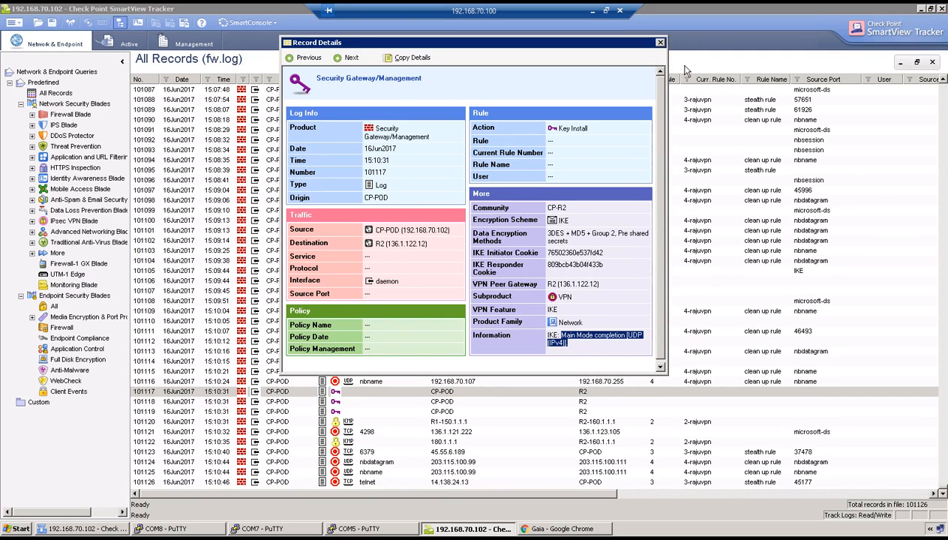
pyautogui.click(657, 41)
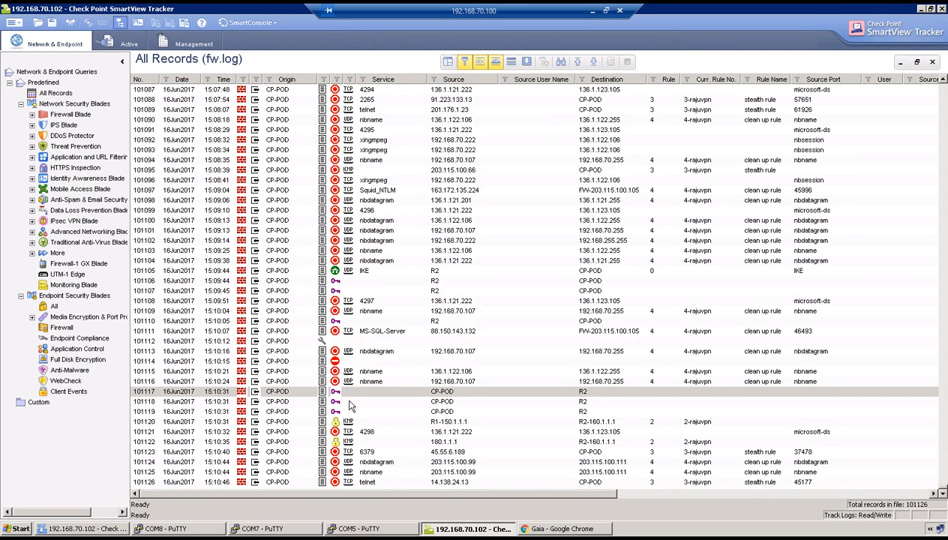
# Step: Examine the VPN information in key install record 101118 and close its details
pyautogui.doubleClick(349, 405)
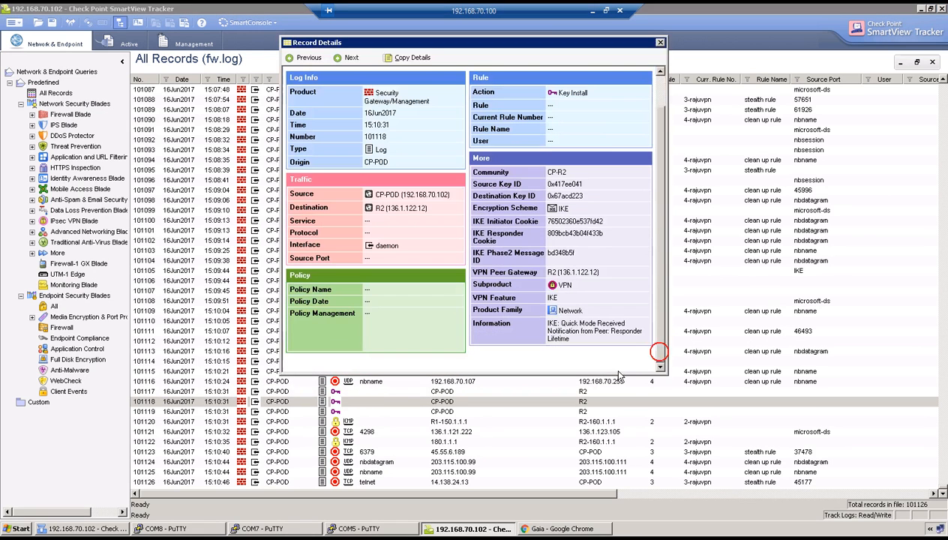
pyautogui.moveTo(601, 336); pyautogui.dragTo(501, 288)
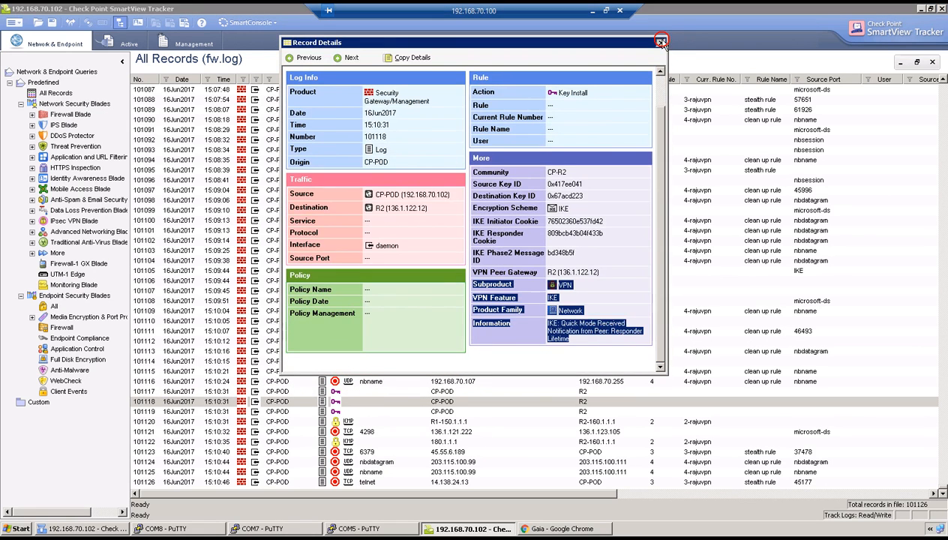
pyautogui.click(661, 43)
# Step: Examine the negotiated IKE IDs in key install record 101119, and minimize the remote session to return to the assignment page
pyautogui.click(346, 411)
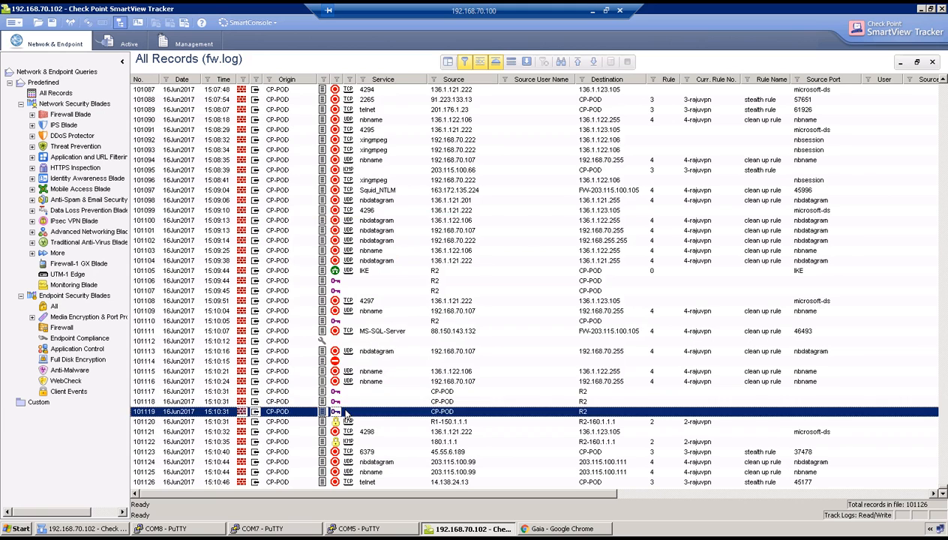
pyautogui.doubleClick(346, 412)
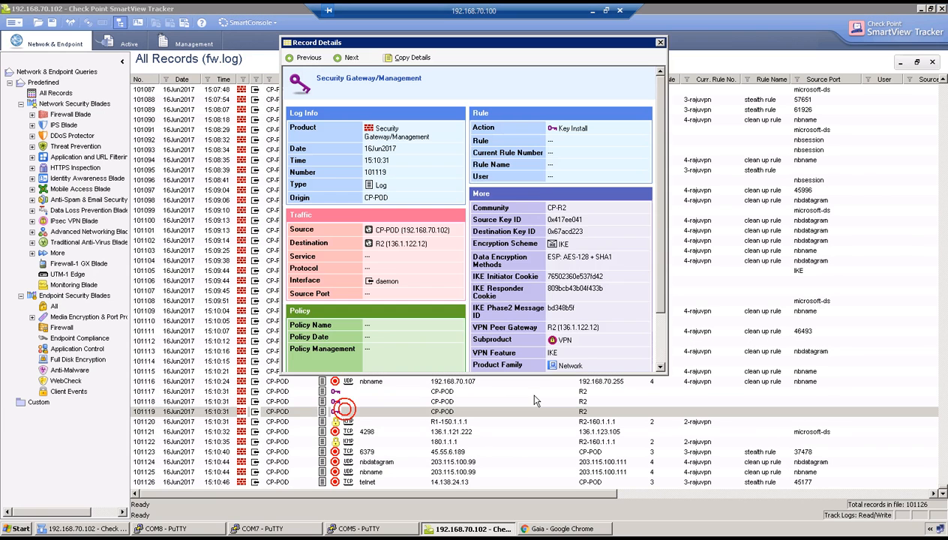
pyautogui.click(663, 342)
pyautogui.moveTo(585, 331); pyautogui.dragTo(615, 334)
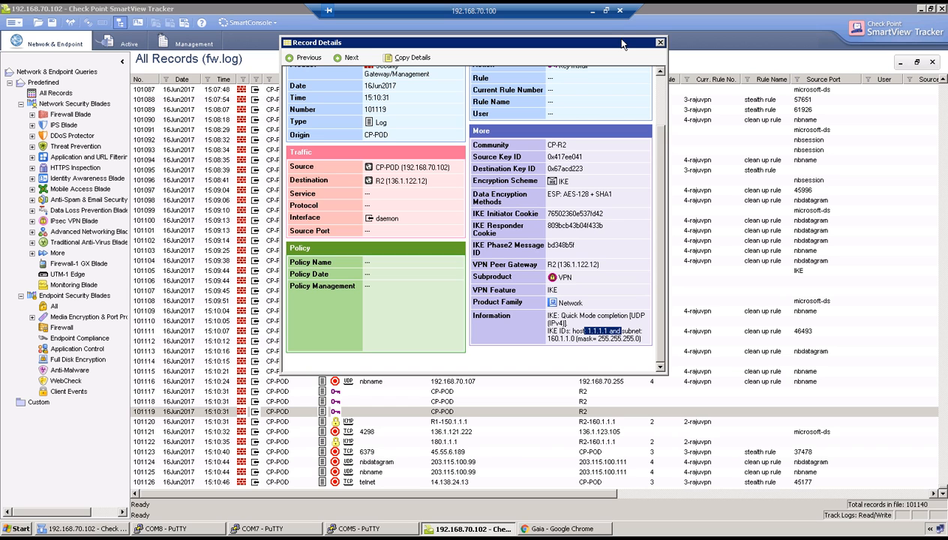
pyautogui.click(593, 10)
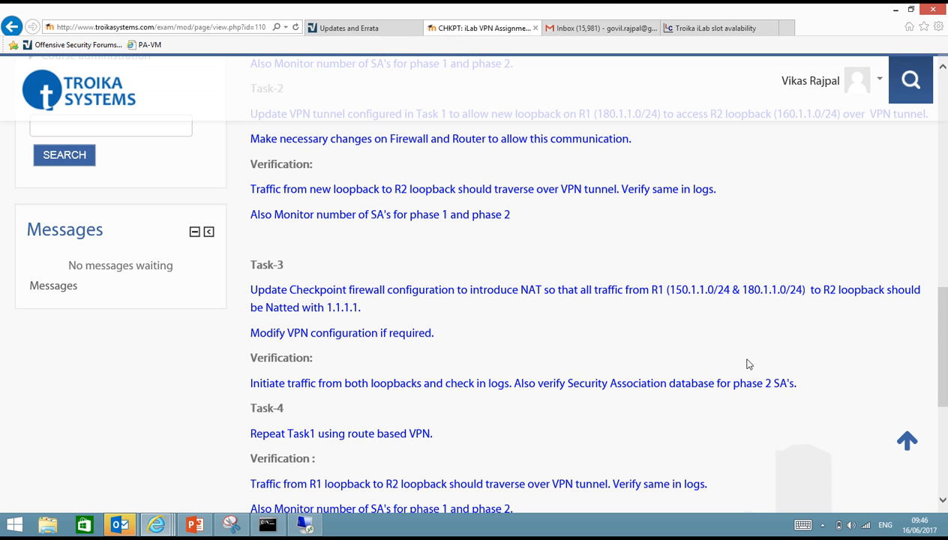